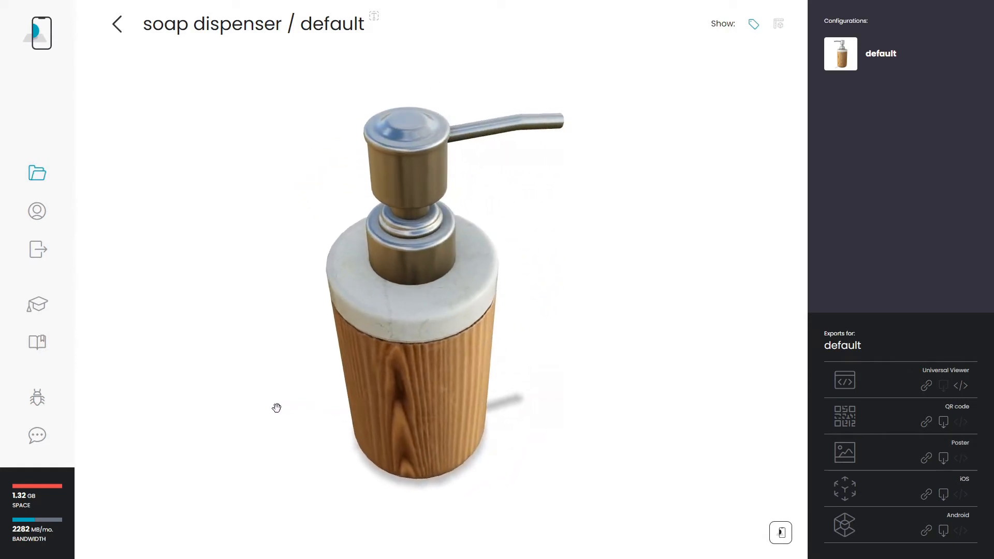
drag(659, 378, 426, 318)
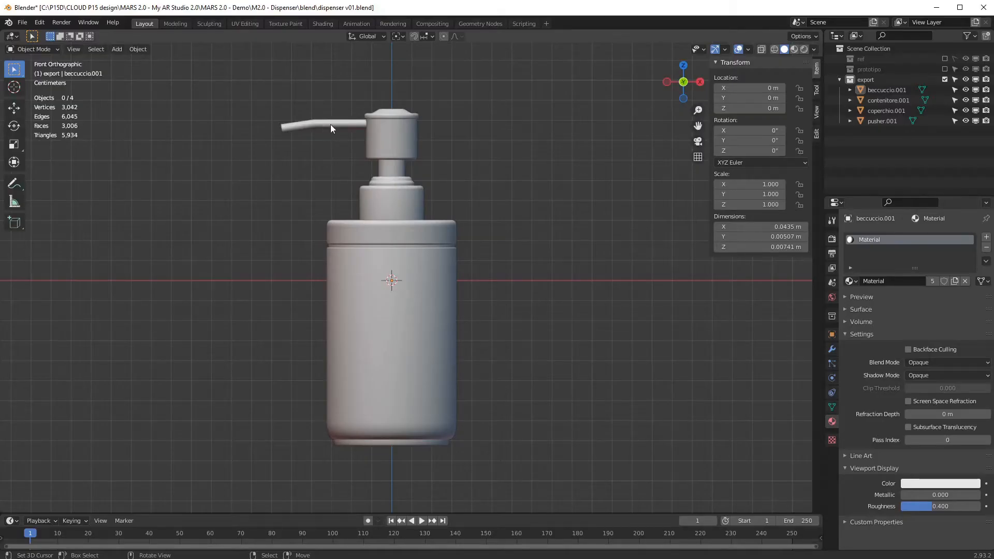
In Blender, check that the dispenser's spout, pump, lid and container are separate objects by test-moving parts and cancelling each move
click(330, 124)
key(g)
key(Escape)
click(392, 136)
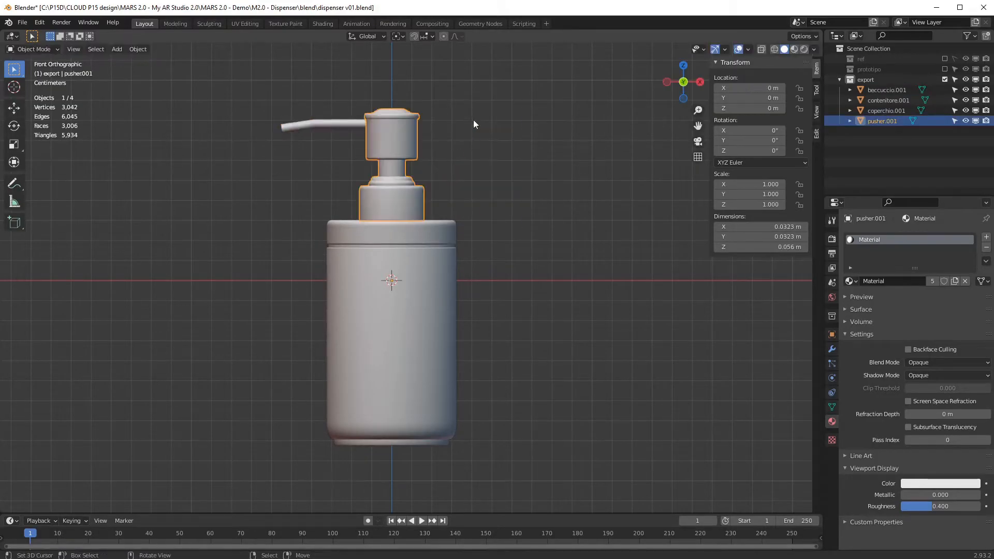
click(453, 233)
key(g)
key(Escape)
click(417, 303)
key(g)
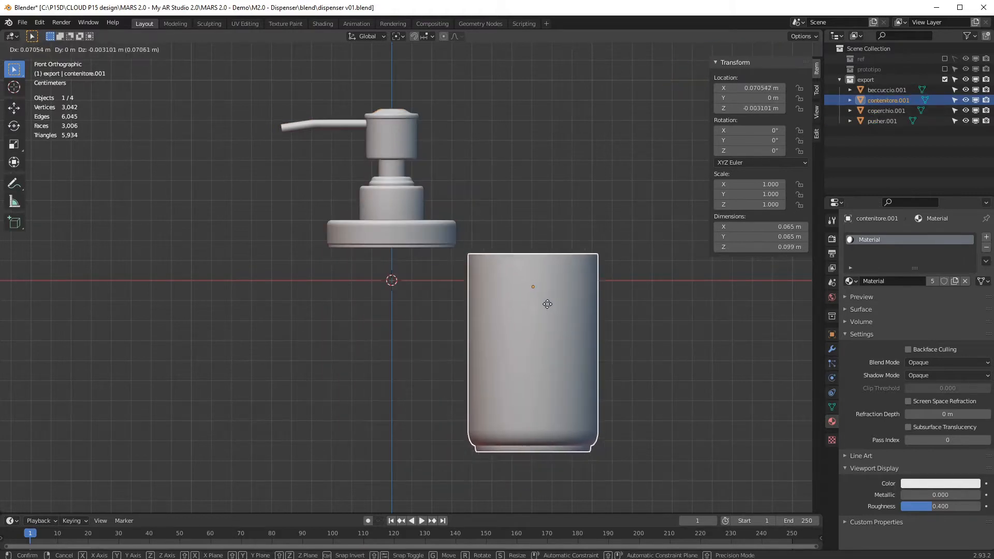
key(Escape)
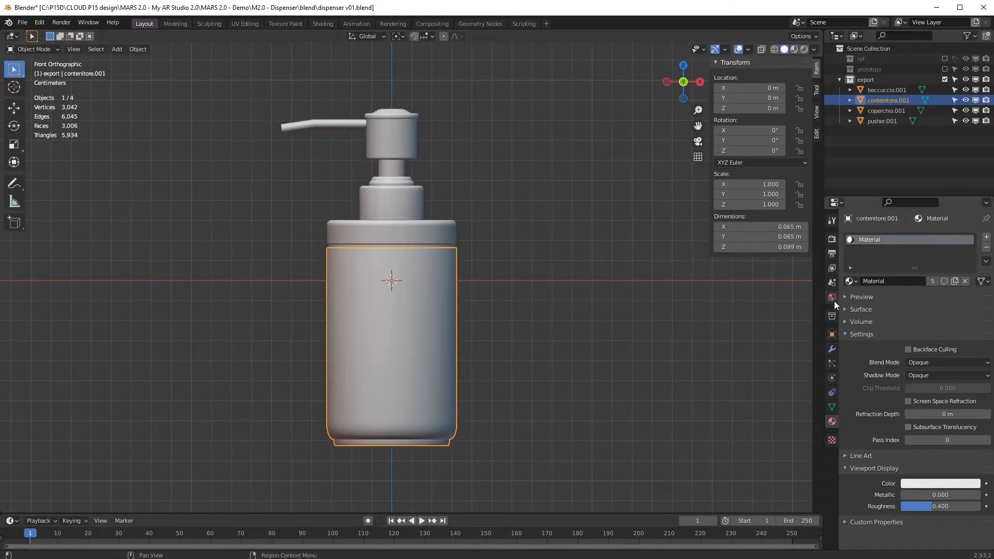
Give the shared material's viewport display color a very slight tint with a saturation of 0.03
click(914, 485)
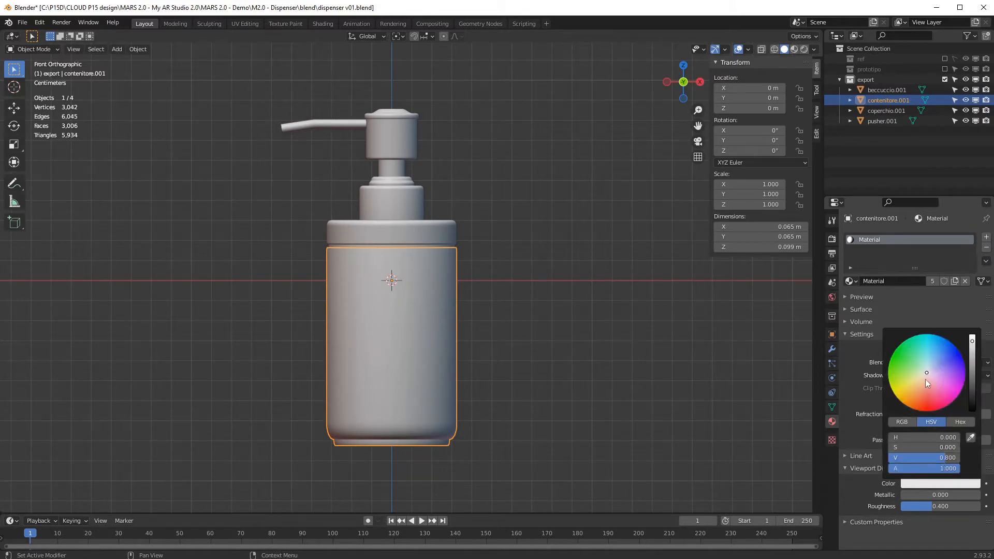
mouse_move(924, 379)
mouse_down()
mouse_move(923, 391)
mouse_move(914, 385)
mouse_move(931, 363)
mouse_move(936, 373)
mouse_move(926, 373)
mouse_up()
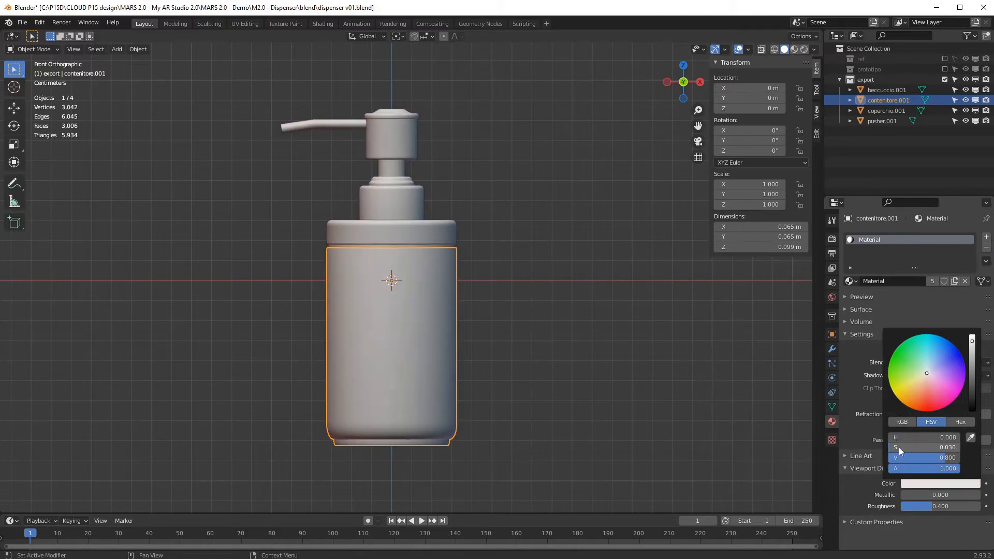
Examine the UV layout of the dispenser parts in the UV Editing workspace by selecting their linked faces one after another
click(245, 24)
key(l)
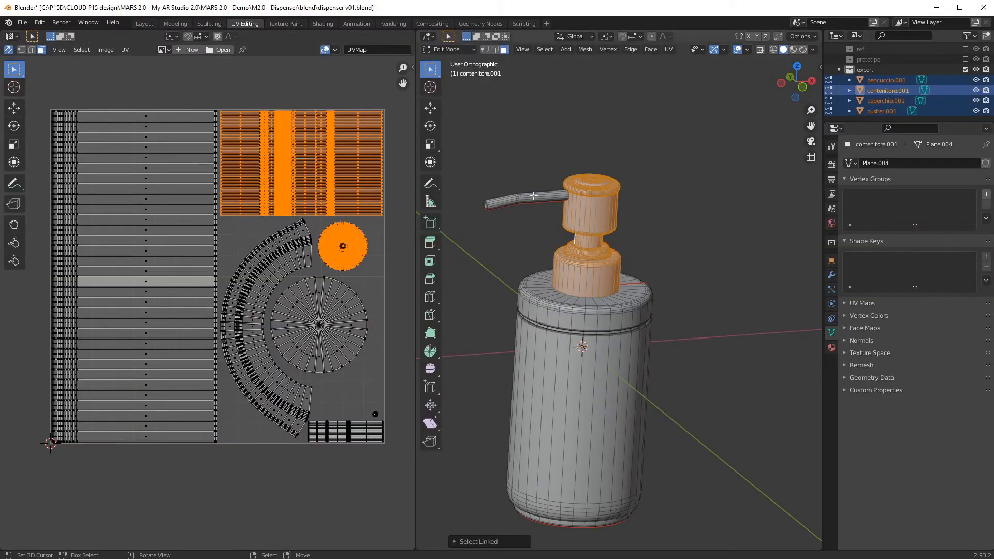
key(l)
key(l)
key(l)
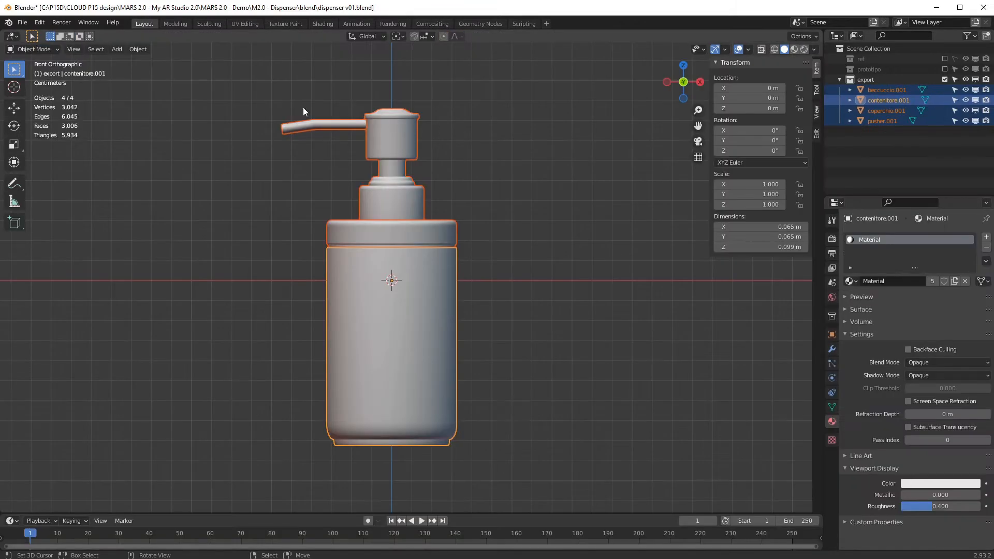
Export only the four selected dispenser parts as the OBJ file dispenser v01.obj
click(23, 22)
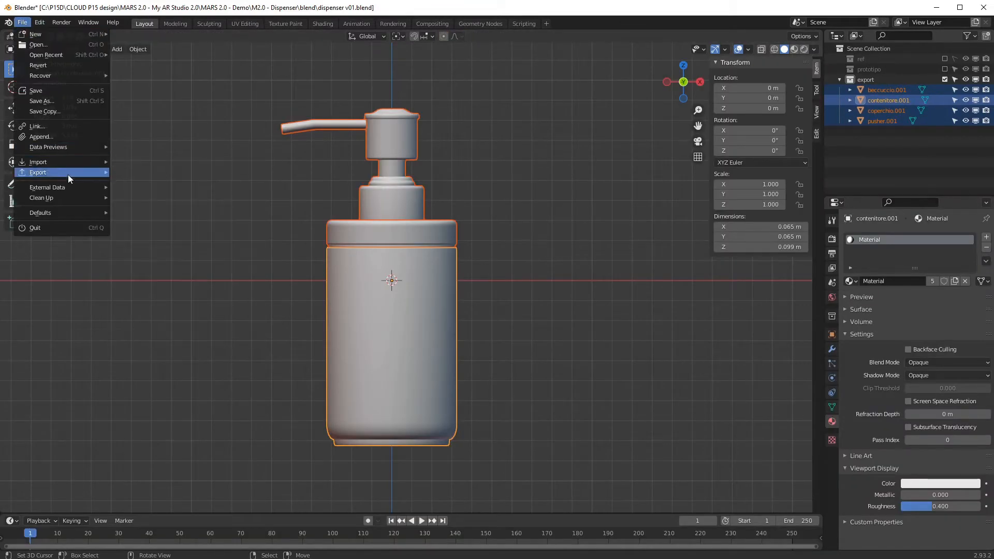
mouse_move(67, 173)
click(225, 276)
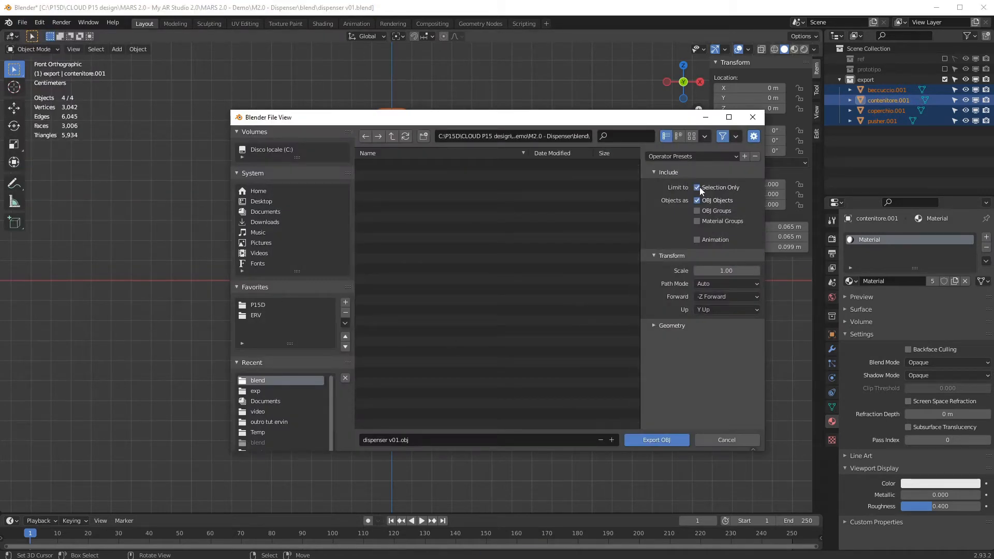
click(657, 440)
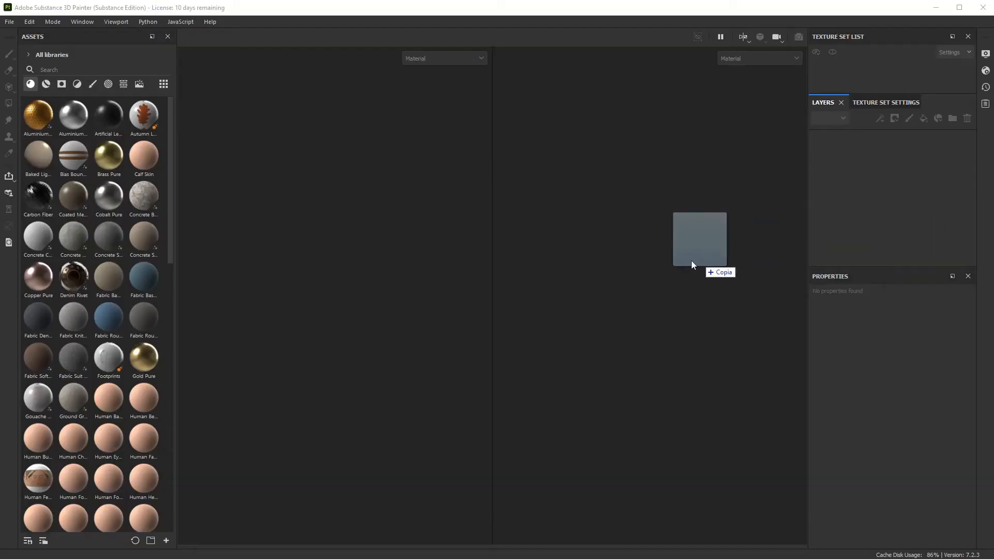
In Substance 3D Painter, create a project from dispenser v01.obj with the ASM - PBR Metallic Roughness template and 1024 document resolution
drag(691, 259, 434, 253)
scroll(451, 192, down, 1)
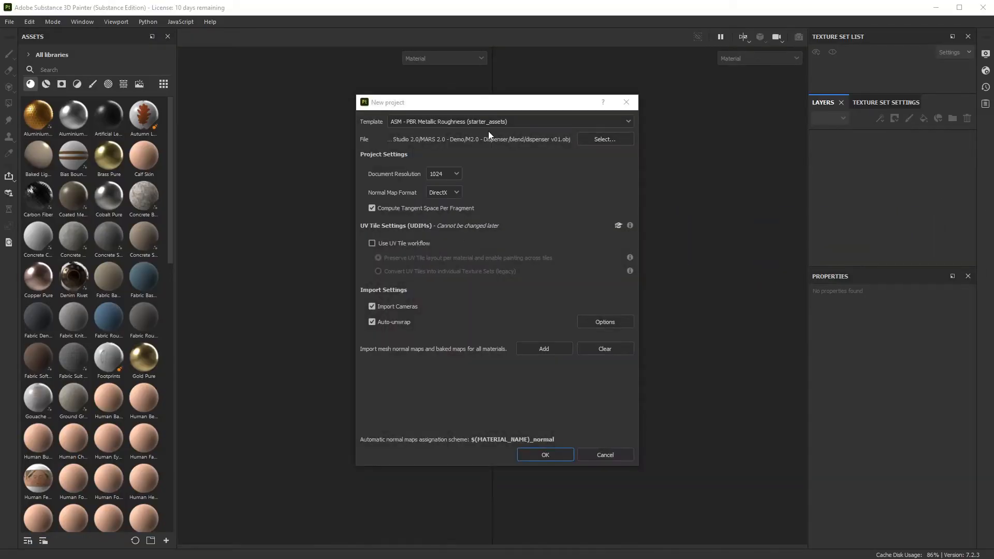
click(548, 455)
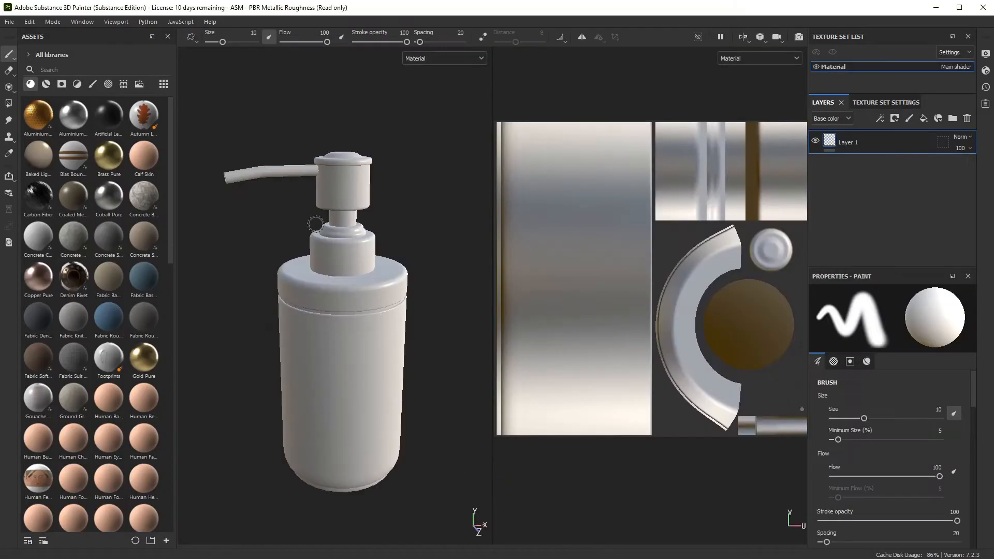
Set up mesh map baking with an output size of 1024 and exclude the World space normal map
click(29, 22)
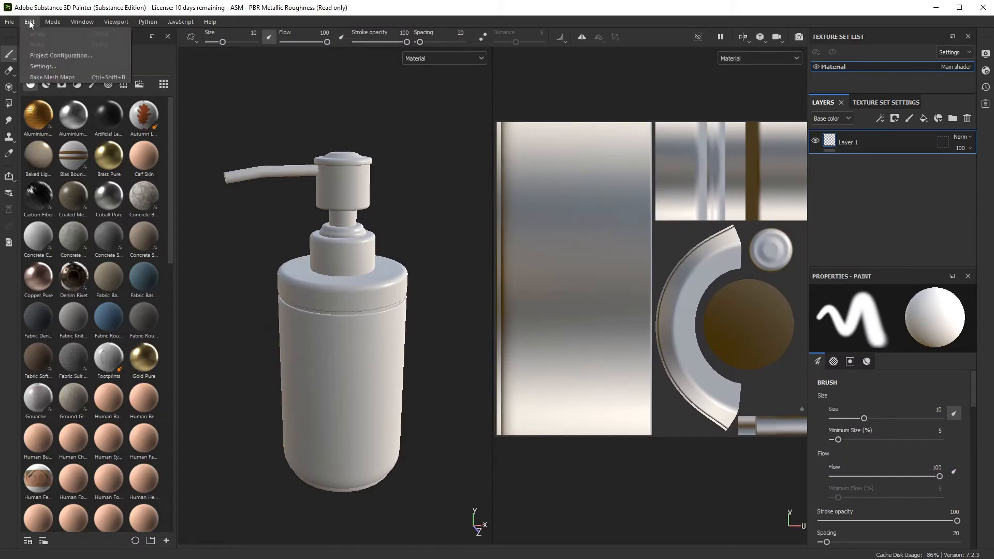
click(45, 78)
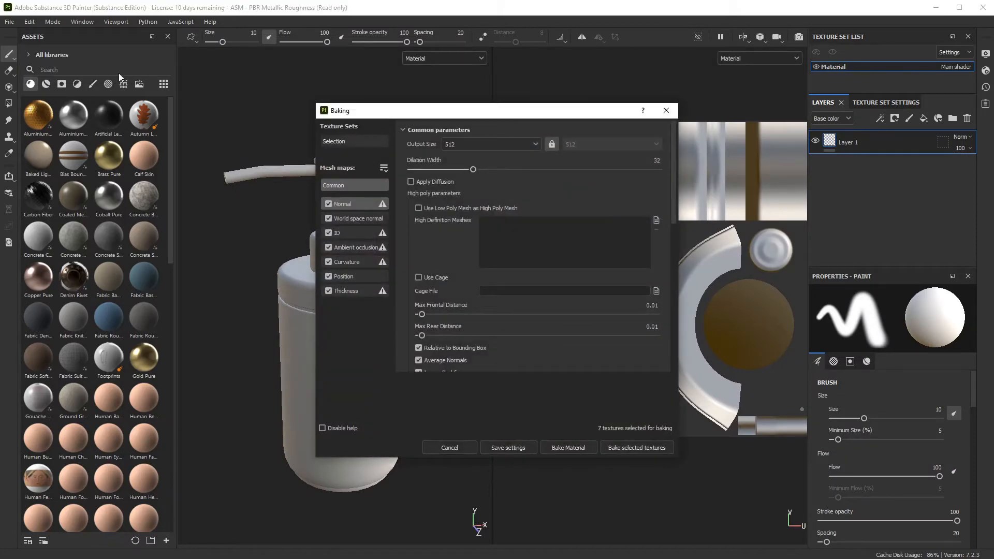
click(511, 145)
click(496, 213)
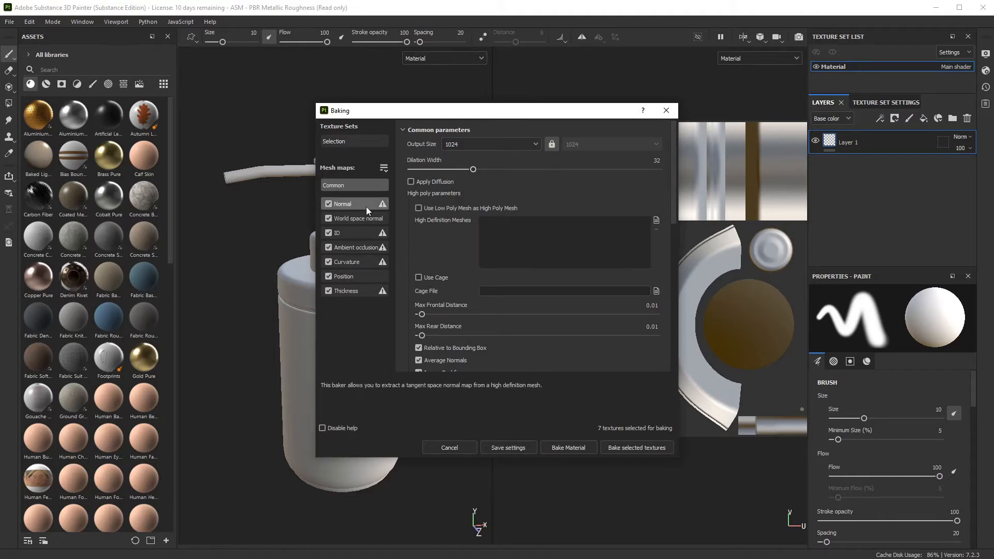
click(353, 207)
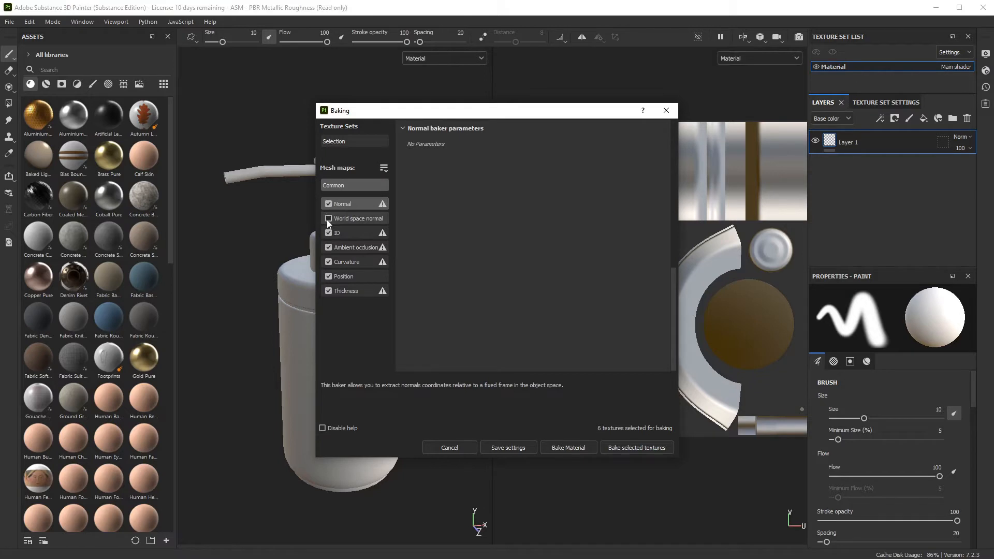
Set the ID map's color source to Mesh ID / Polygroup and enable the ambient occlusion Ground Plane with an offset of 0.1
click(357, 233)
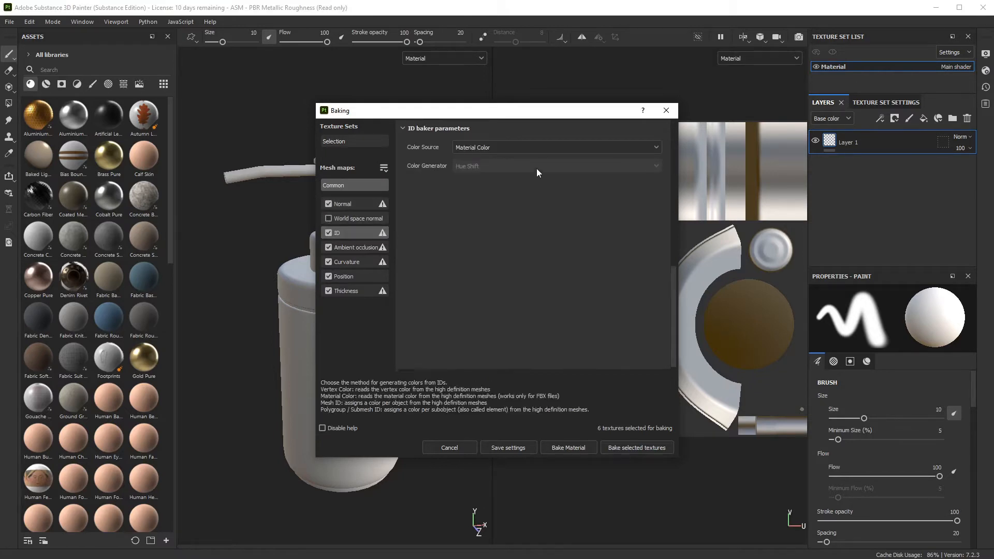
click(534, 147)
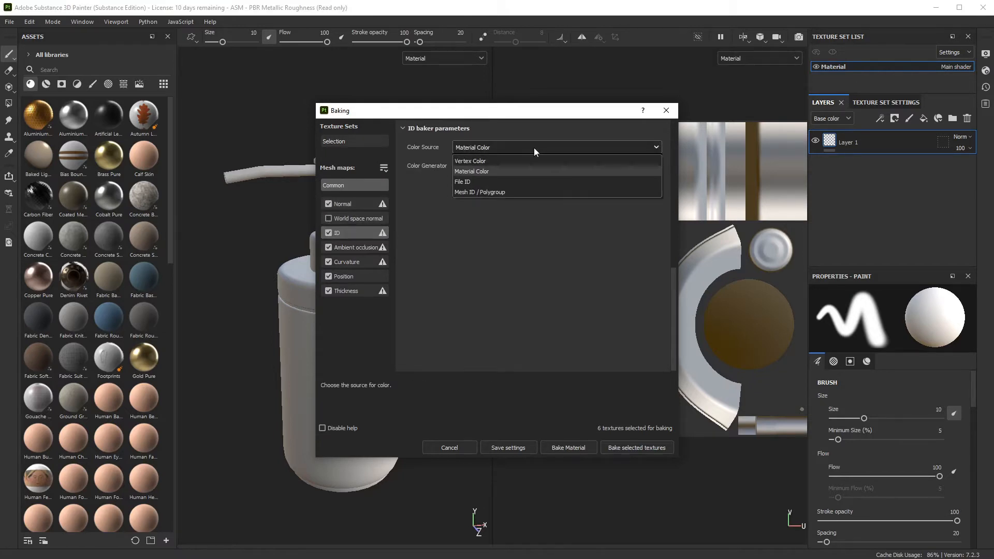
click(485, 193)
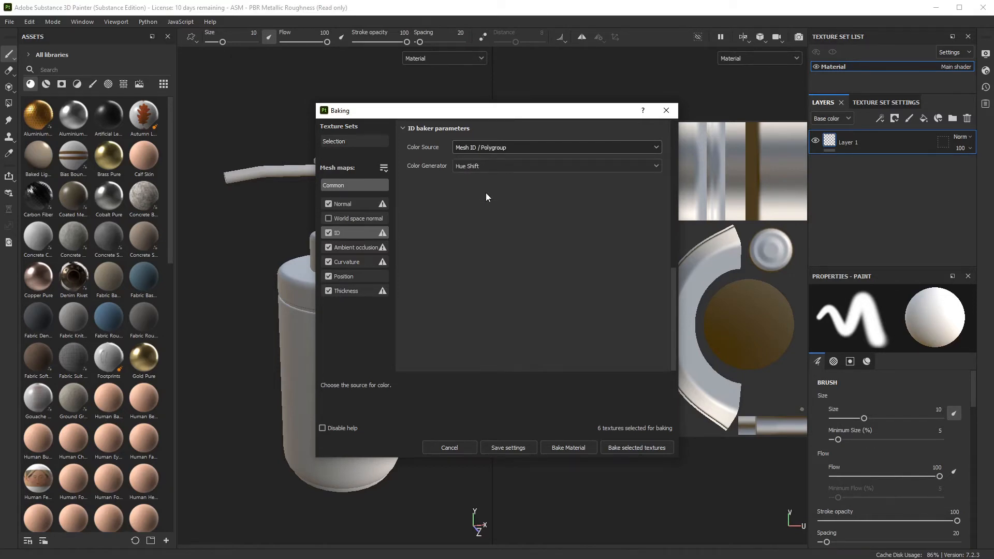
click(356, 247)
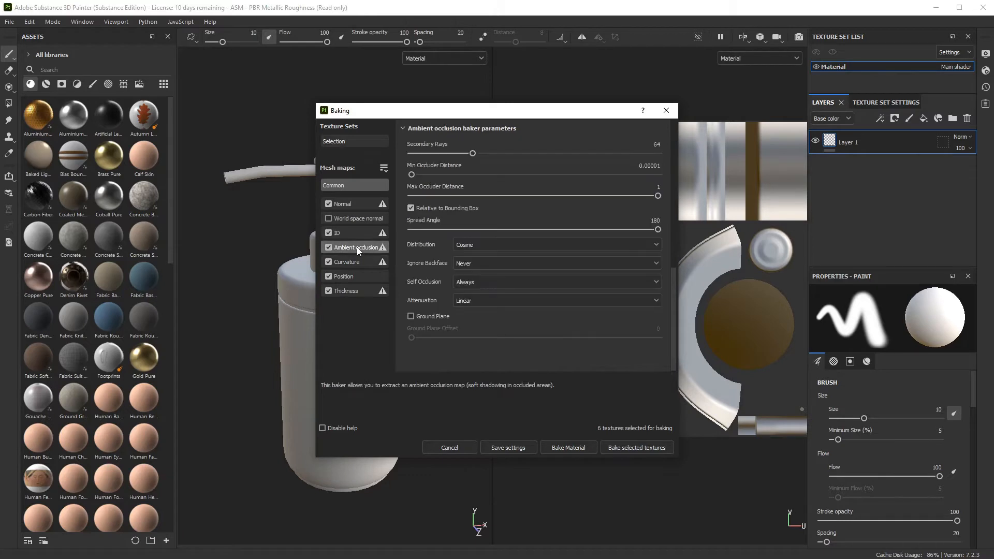
click(411, 316)
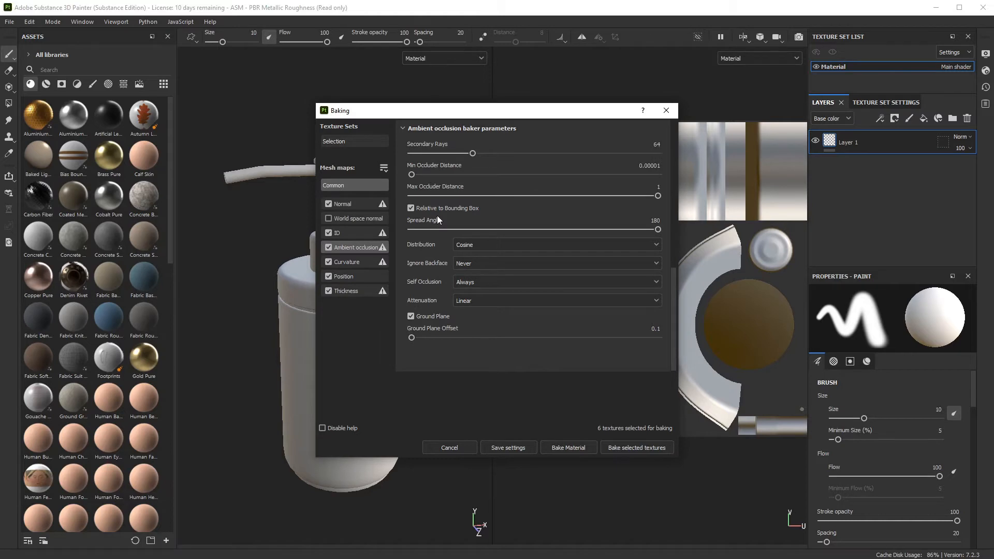
Exclude the Curvature and Thickness maps and bake the remaining mesh maps
click(329, 262)
click(329, 290)
click(348, 278)
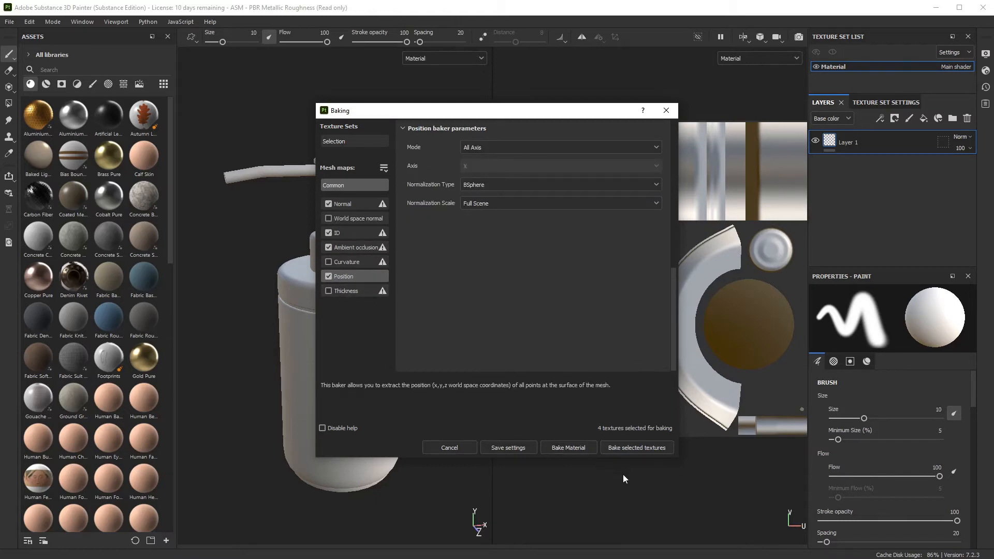
click(644, 448)
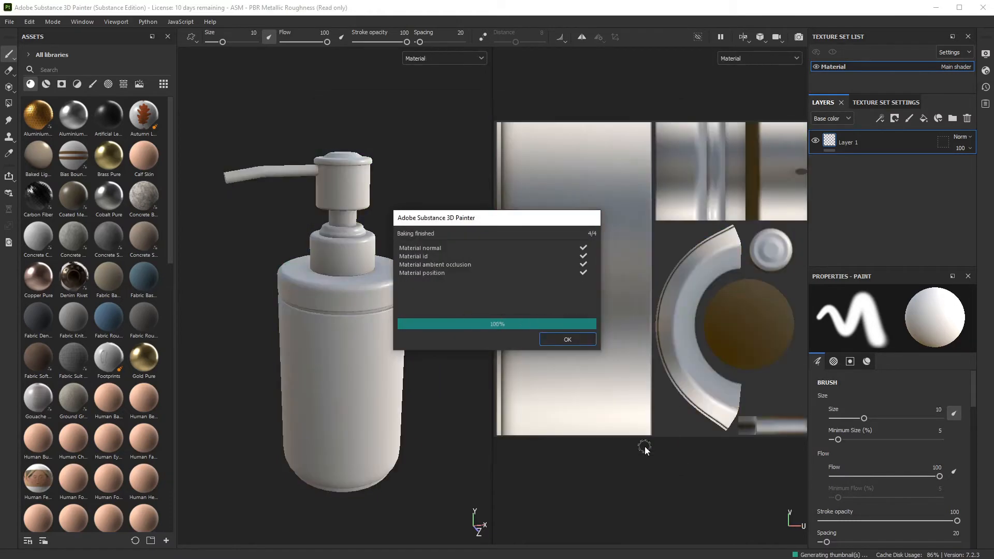
click(568, 339)
Search the materials for "wood" and add Natural Chestnut Wood to the layer stack as a fill layer
click(85, 69)
text(wo)
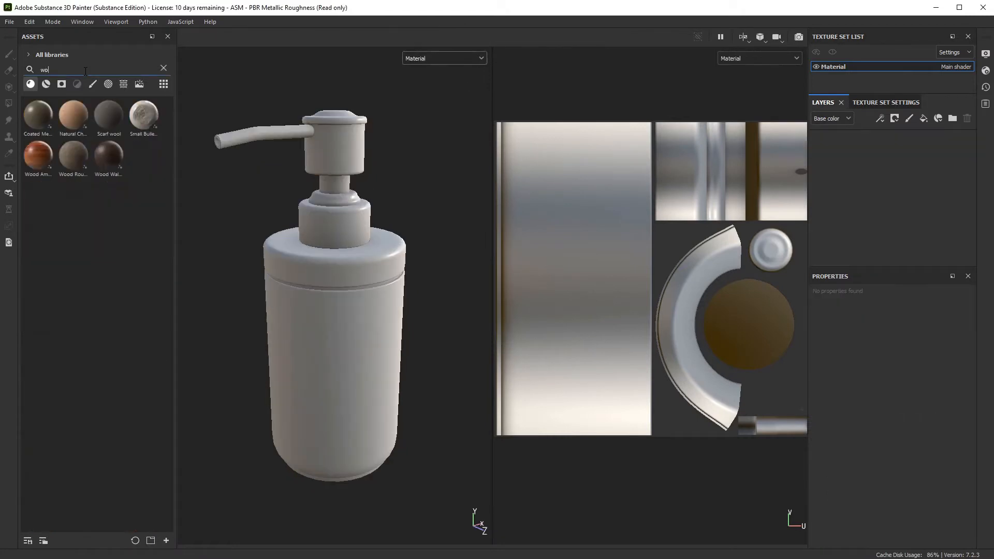
text(od)
drag(38, 114, 863, 150)
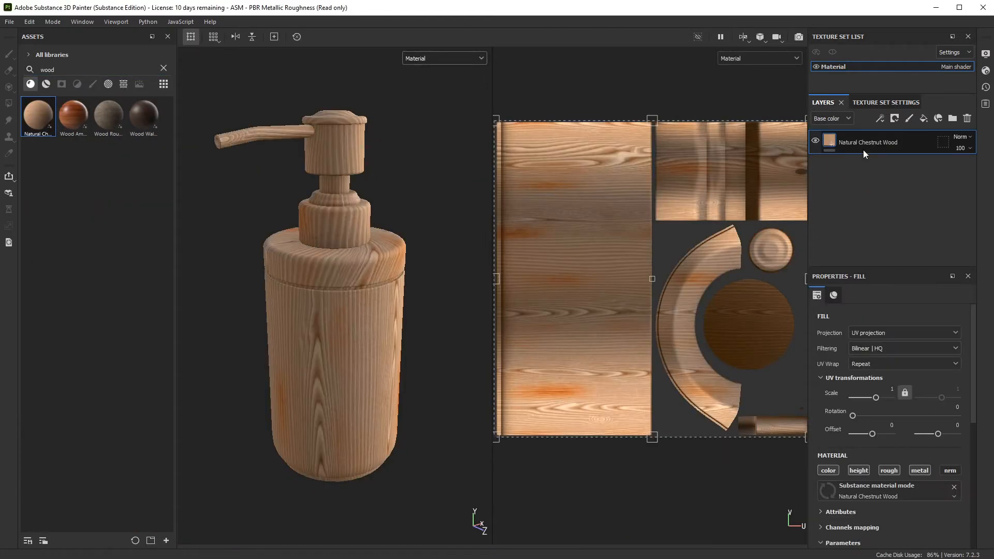
Set the wood layer to Tri-planar projection and its Rotate 90 parameter to True
click(857, 447)
scroll(846, 409, down, 10)
click(910, 456)
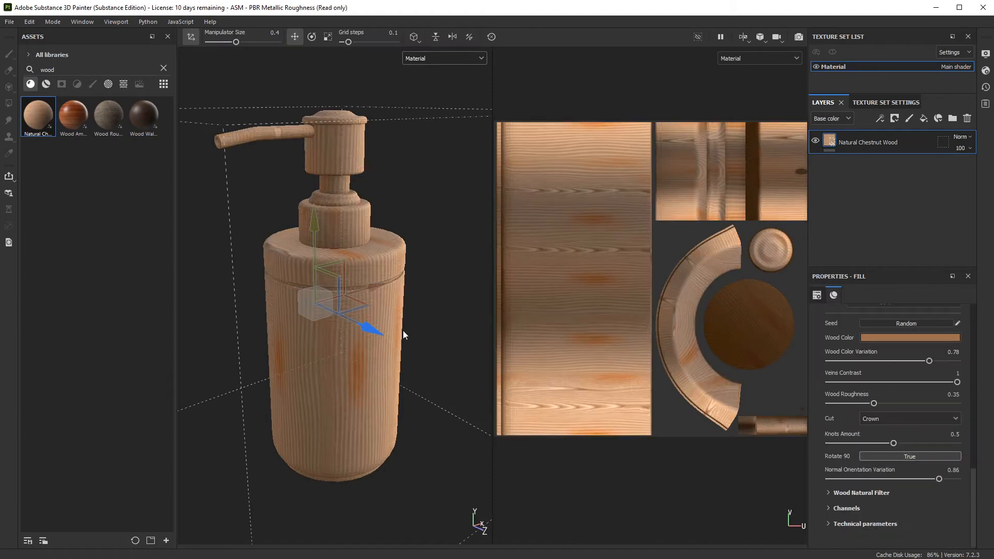
Change the Natural Chestnut Wood layer's Wood Color to a darker brown
alt+drag(402, 335, 395, 337)
scroll(402, 335, down, 4)
scroll(880, 404, up, 10)
scroll(916, 386, down, 8)
click(916, 387)
click(958, 460)
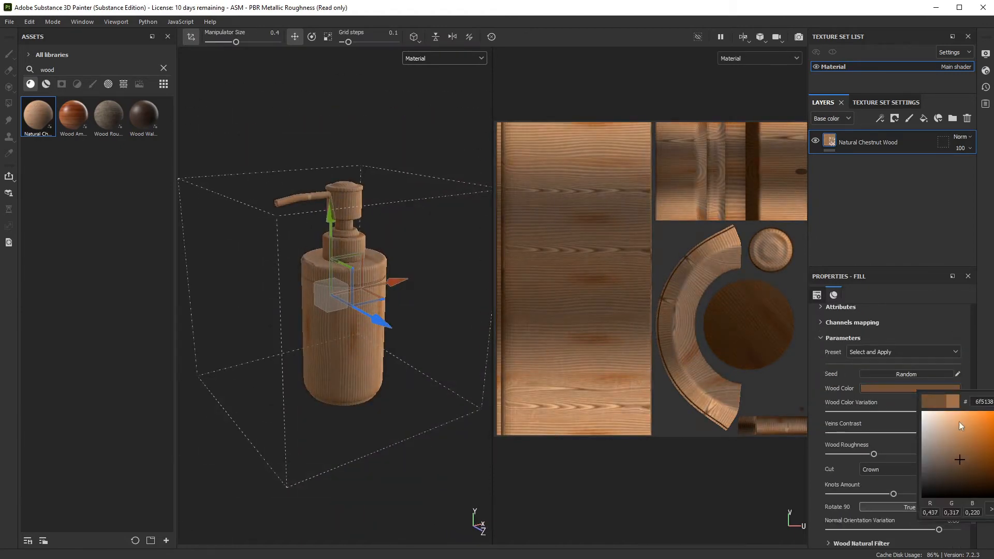
Set the wood layer's Wood Roughness to 0.06 and lower its Wood Color Variation
click(873, 454)
drag(874, 454, 837, 454)
scroll(336, 311, up, 5)
drag(929, 412, 882, 411)
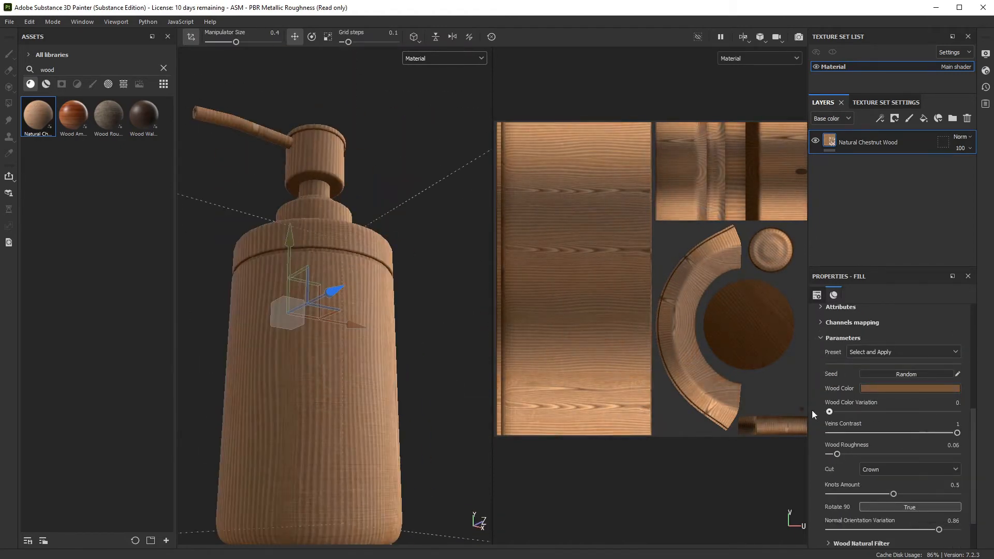
In the Wood Natural Filter settings, set Roughness Uniformity to 0.27 and Relief Intensity to 0.2
scroll(822, 423, down, 2)
scroll(853, 433, up, 10)
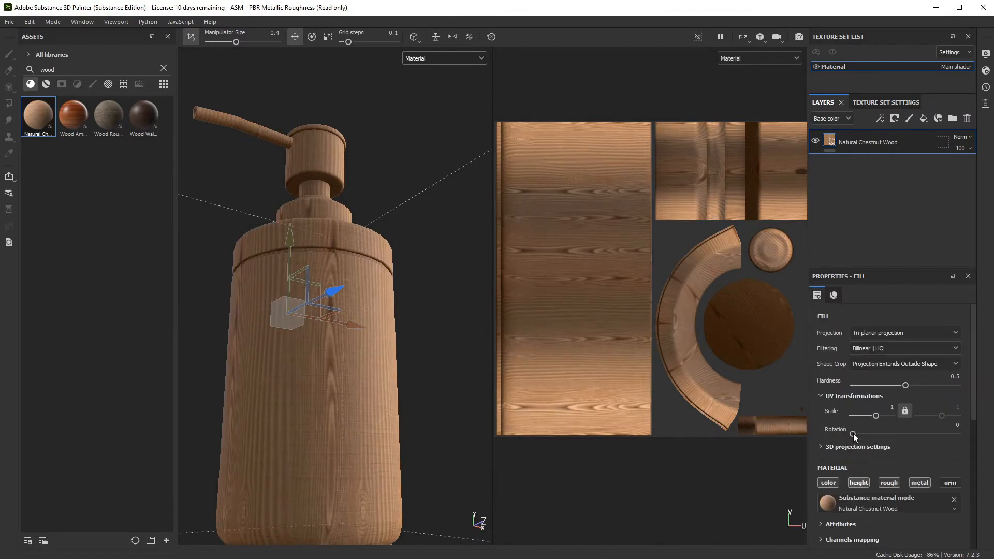
scroll(359, 346, up, 3)
alt+drag(352, 331, 301, 311)
scroll(880, 455, down, 10)
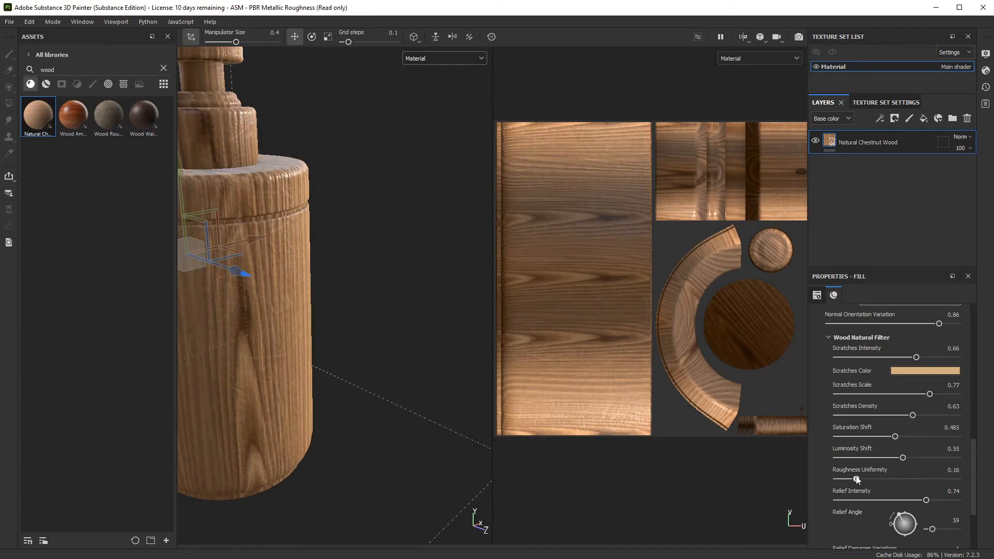
drag(926, 500, 864, 504)
drag(922, 478, 870, 480)
scroll(858, 514, down, 4)
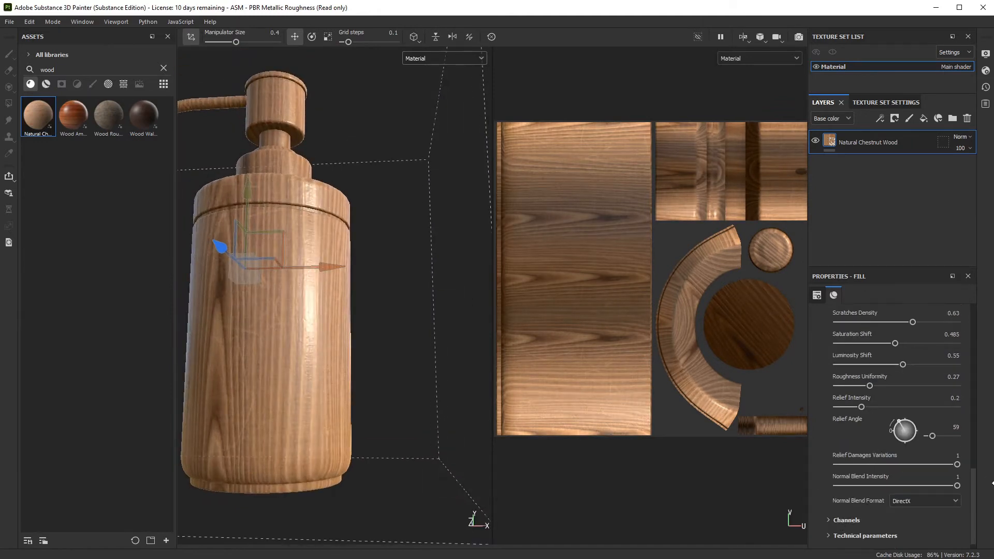
Fine-tune the layer's brown Wood Color and set Wood Color Variation to 0.83
scroll(881, 415, up, 3)
click(860, 306)
click(911, 338)
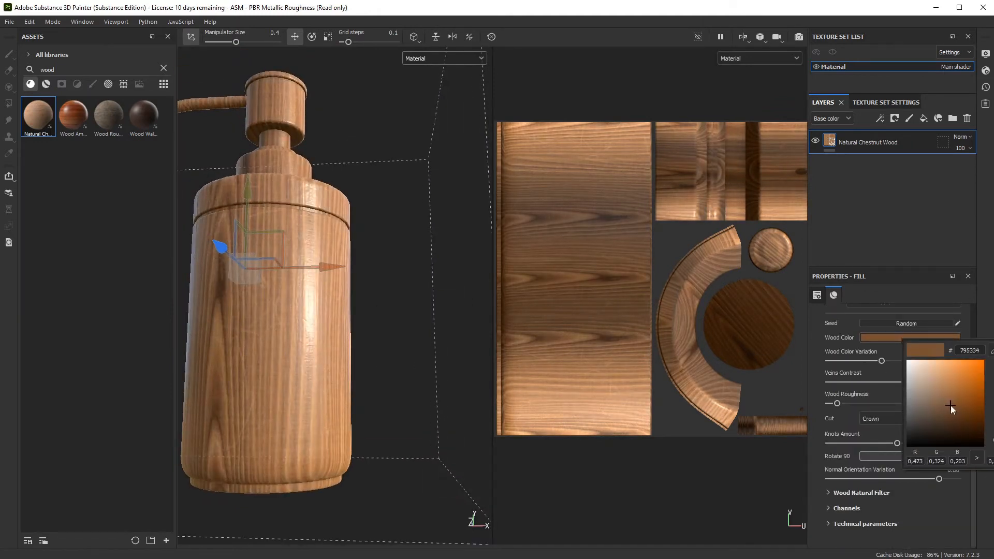
alt+drag(393, 290, 322, 342)
Search the material assets for marble and add Botticino Marble as a layer above the Natural Chestnut Wood
double_click(95, 71)
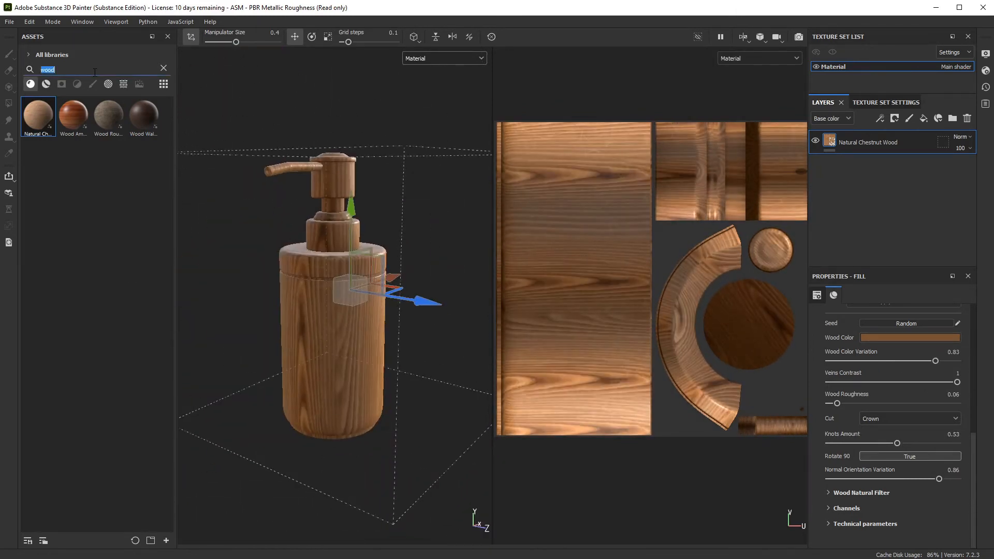
text(marble)
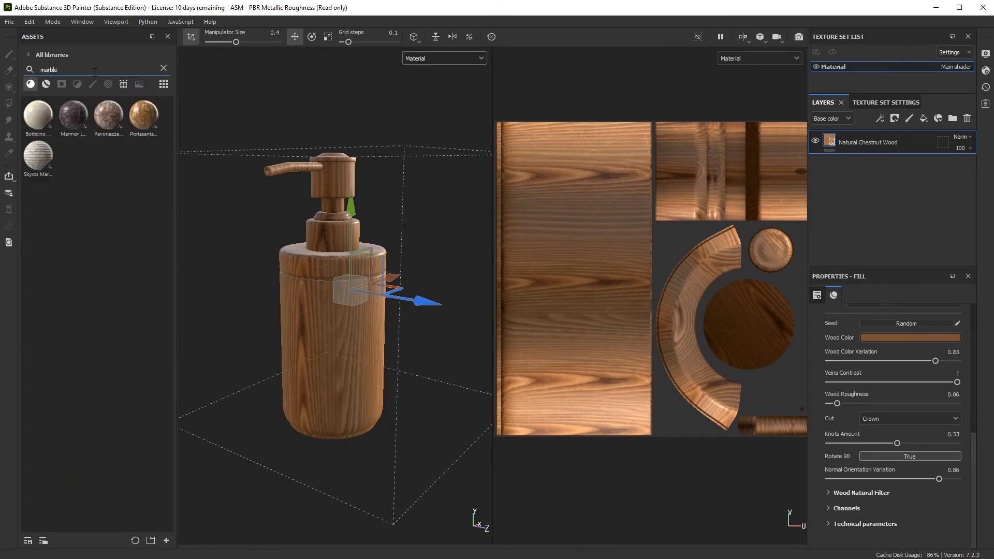
drag(37, 114, 902, 140)
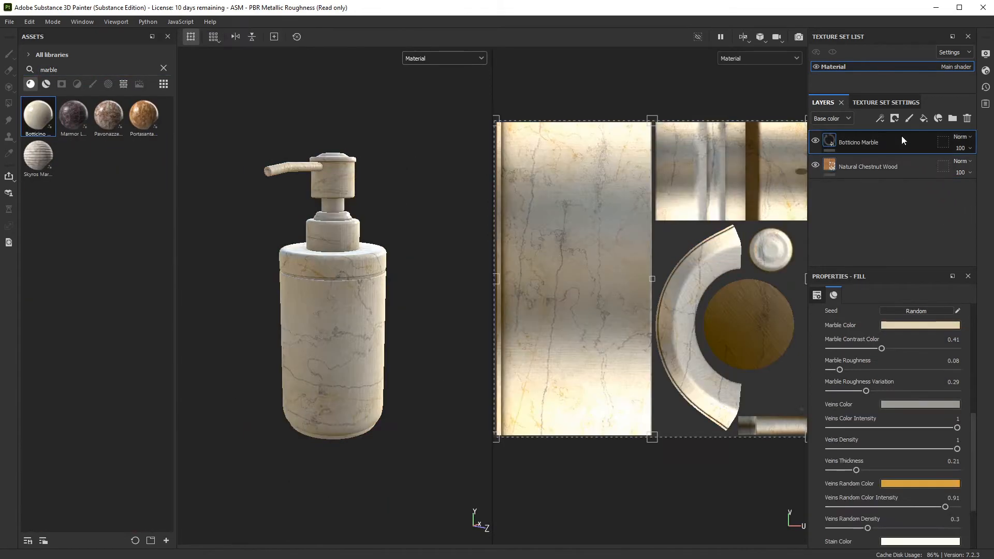
Show the layer stack's Height channel and set the Botticino Marble layer's Height blend mode to Replace
click(831, 119)
click(836, 140)
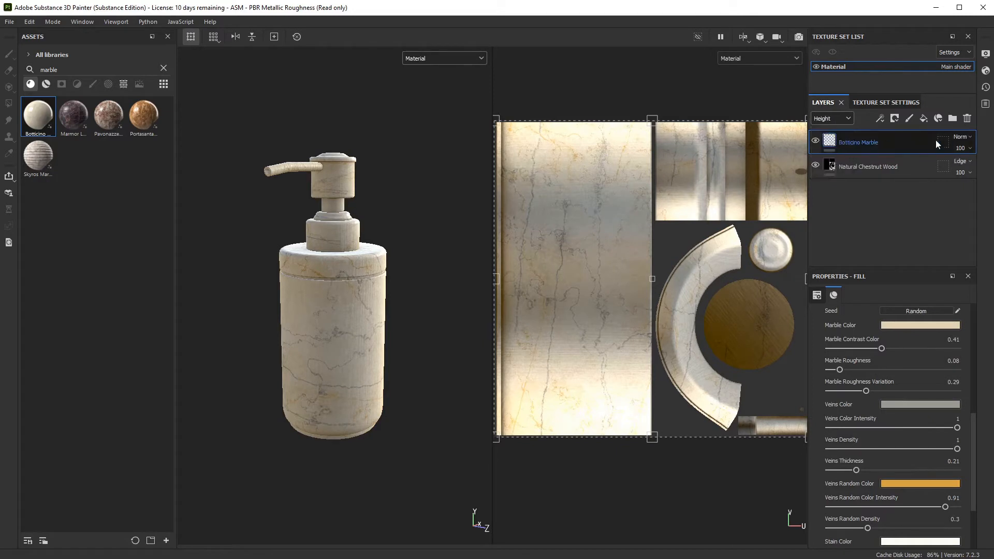
click(960, 138)
click(972, 179)
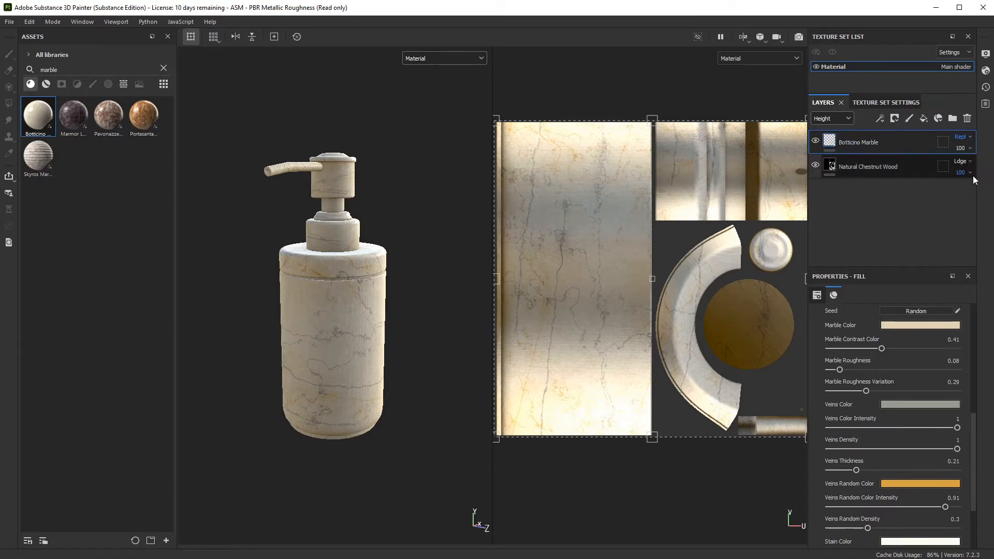
scroll(363, 243, up, 5)
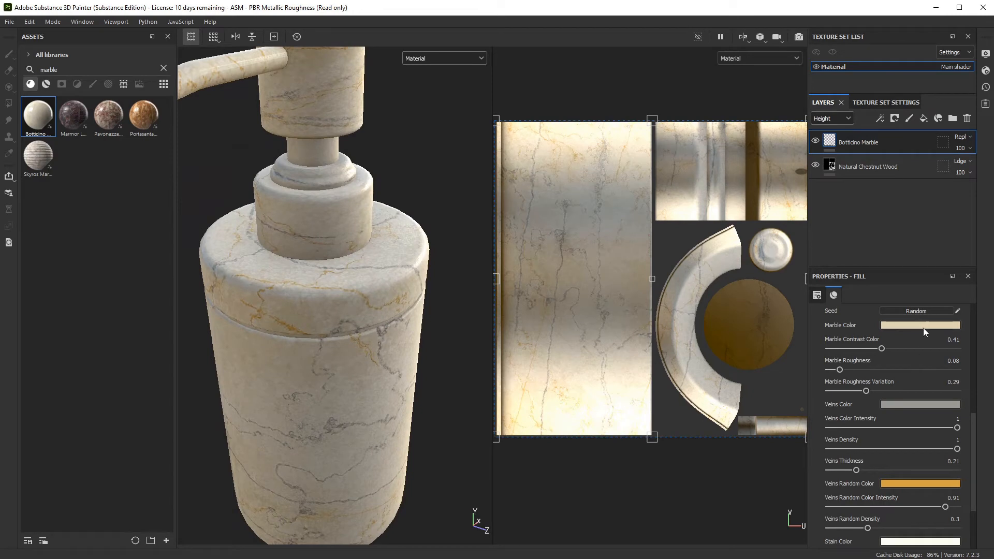
Add a color selection mask to the Botticino Marble layer and pick the green ID color of the bottle's collar
click(895, 119)
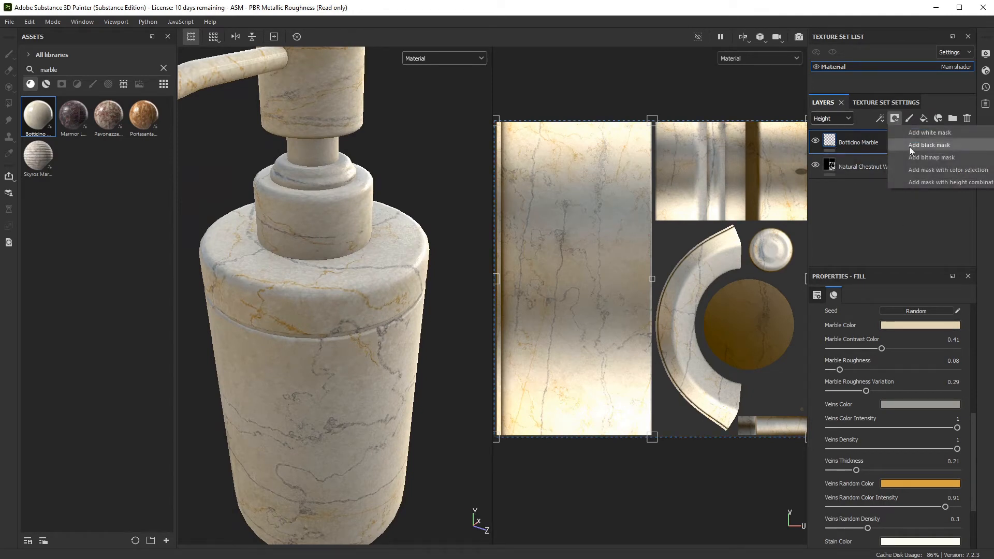
click(918, 169)
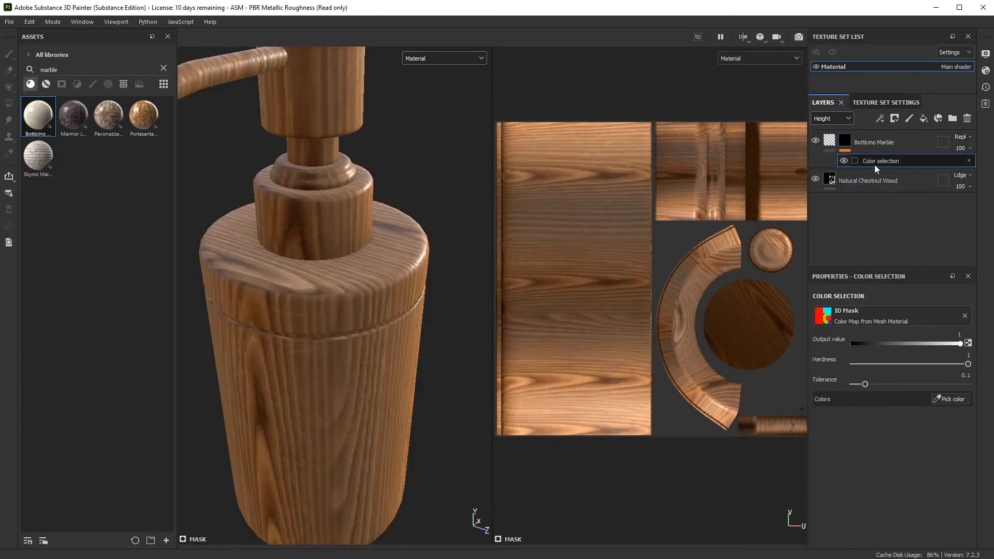
click(944, 402)
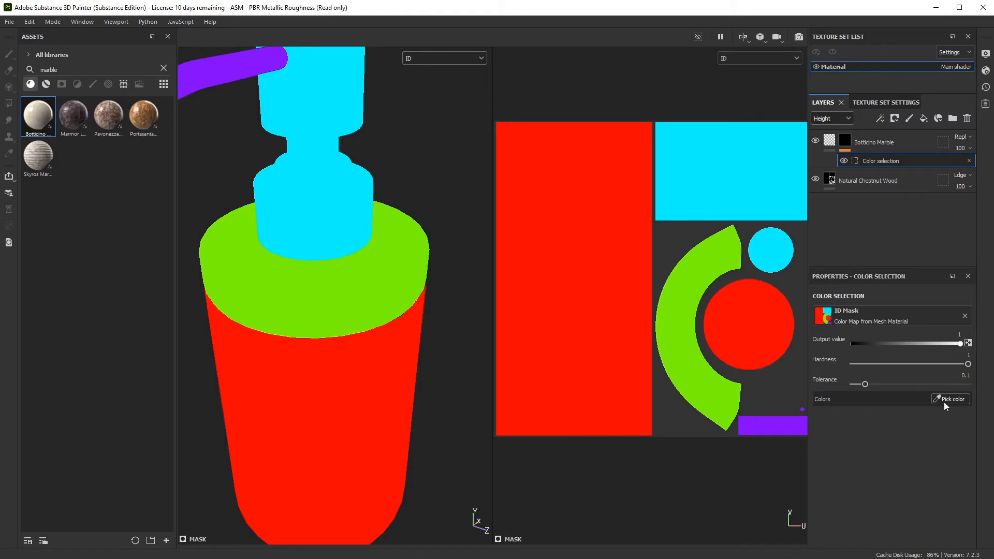
click(392, 284)
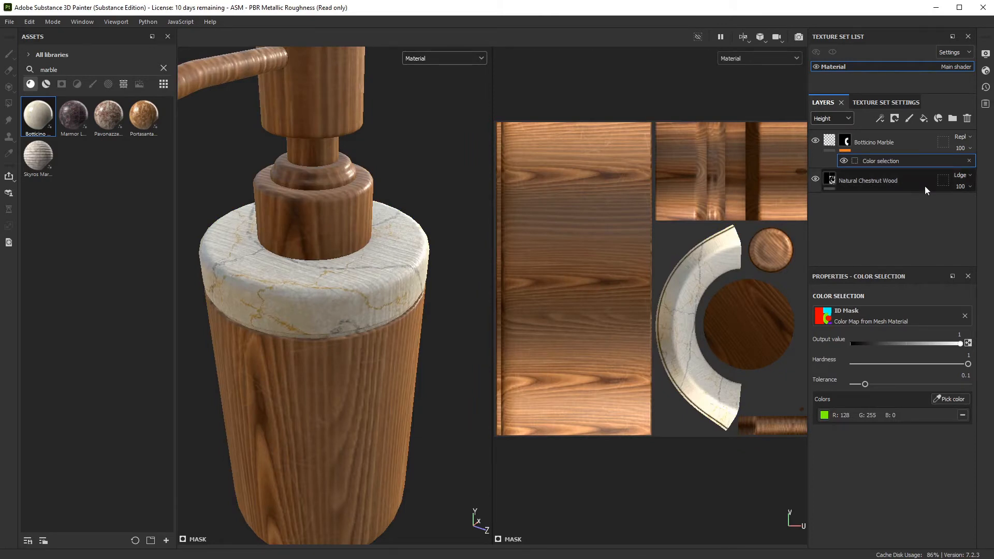
In the Botticino Marble parameters, set the Marble Color to a pale greyish beige and Marble Contrast Color to 0.38
click(880, 142)
middle_drag(298, 316, 350, 302)
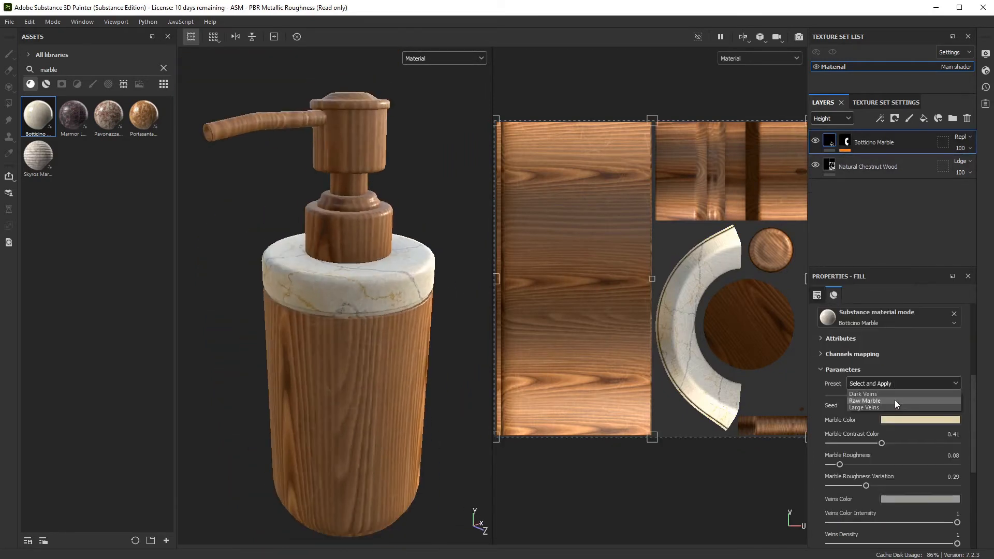
click(891, 398)
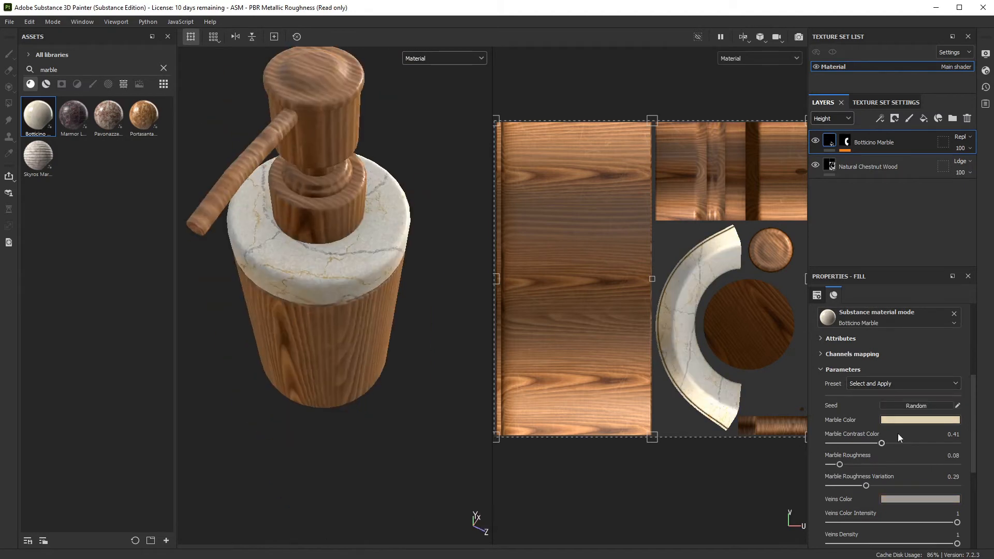
click(911, 420)
drag(912, 456, 922, 453)
scroll(899, 351, down, 3)
click(920, 406)
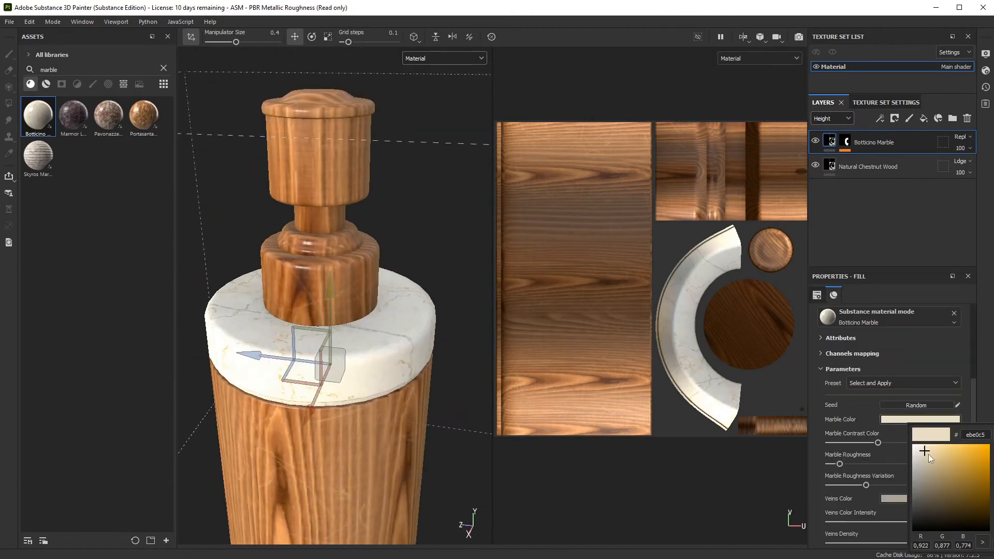
drag(927, 454, 923, 462)
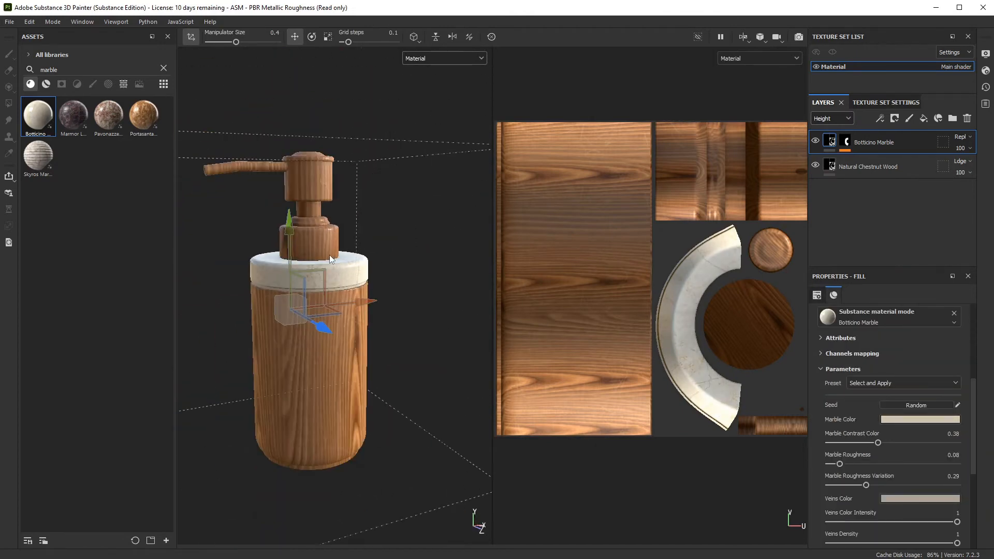
Add a new fill layer with a color selection mask picking the cyan pump head and purple spout ID colors
click(925, 119)
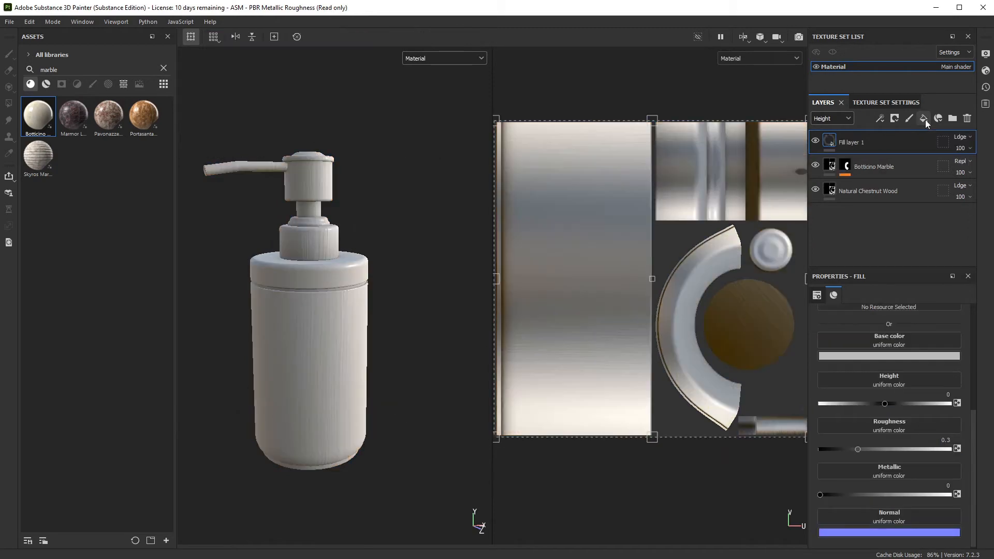
click(894, 119)
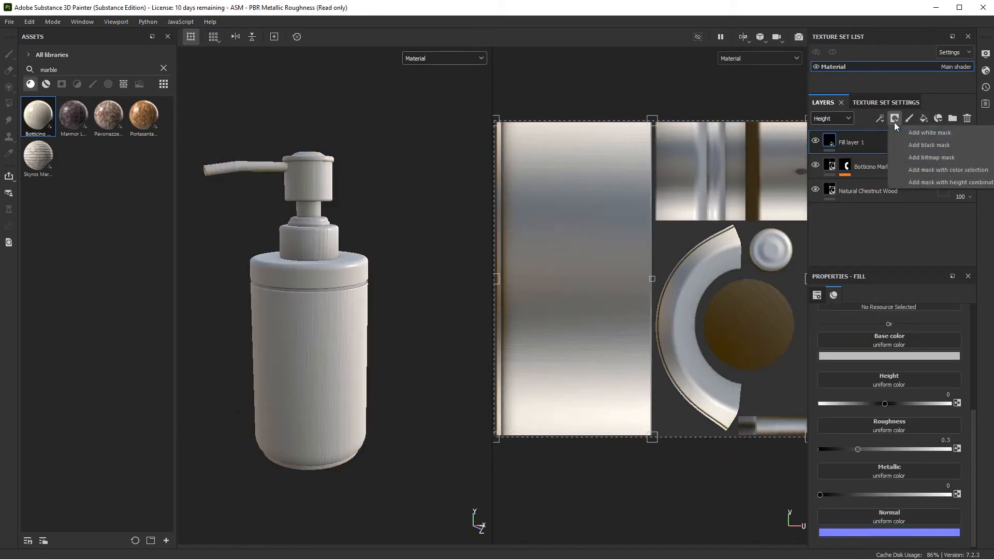
click(919, 169)
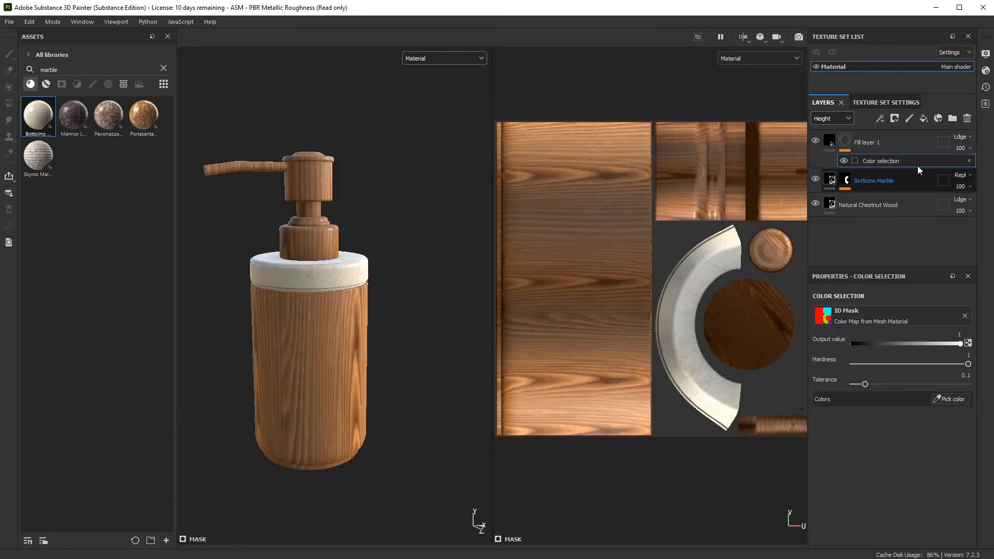
click(955, 399)
click(317, 165)
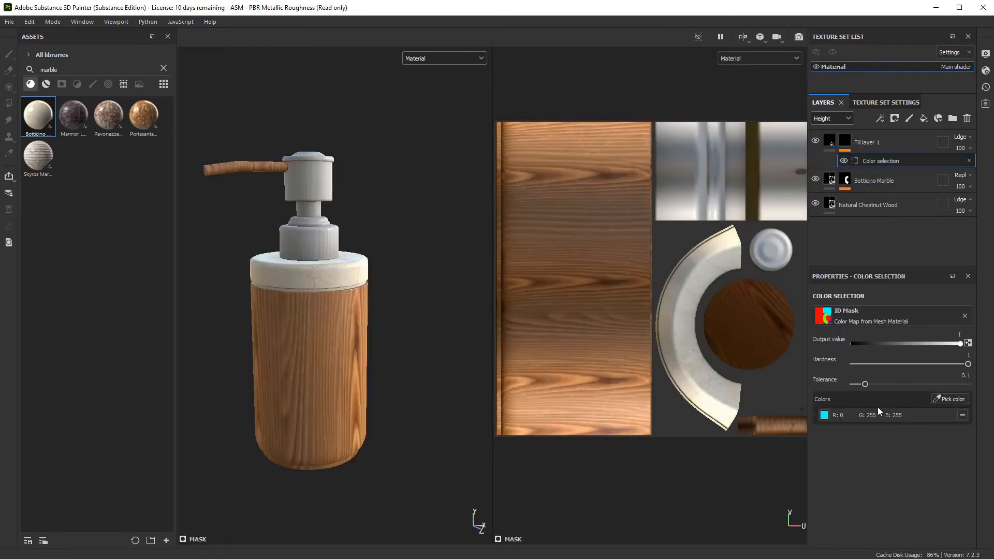
click(949, 399)
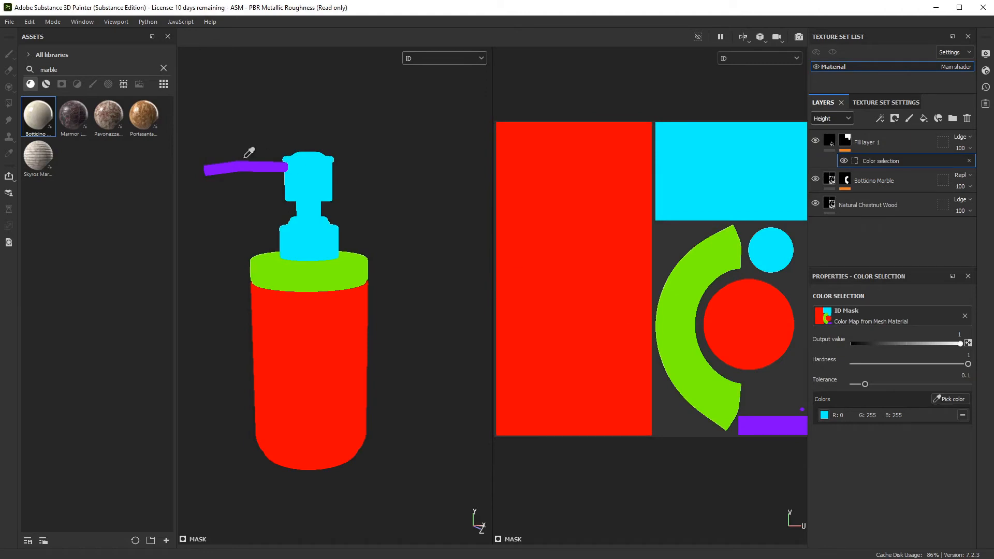
click(248, 167)
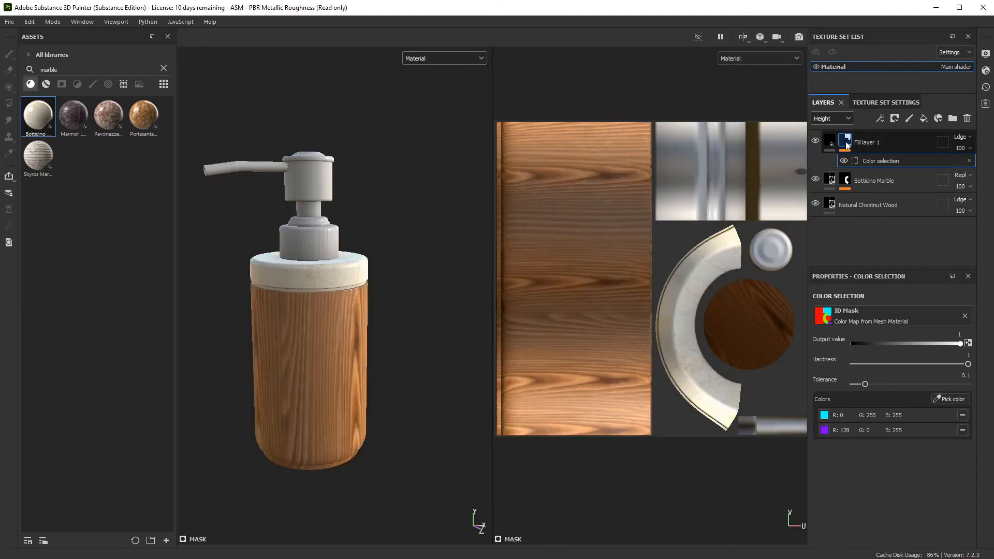
Set the new fill layer's blend mode to Replace for the Height channel
click(880, 140)
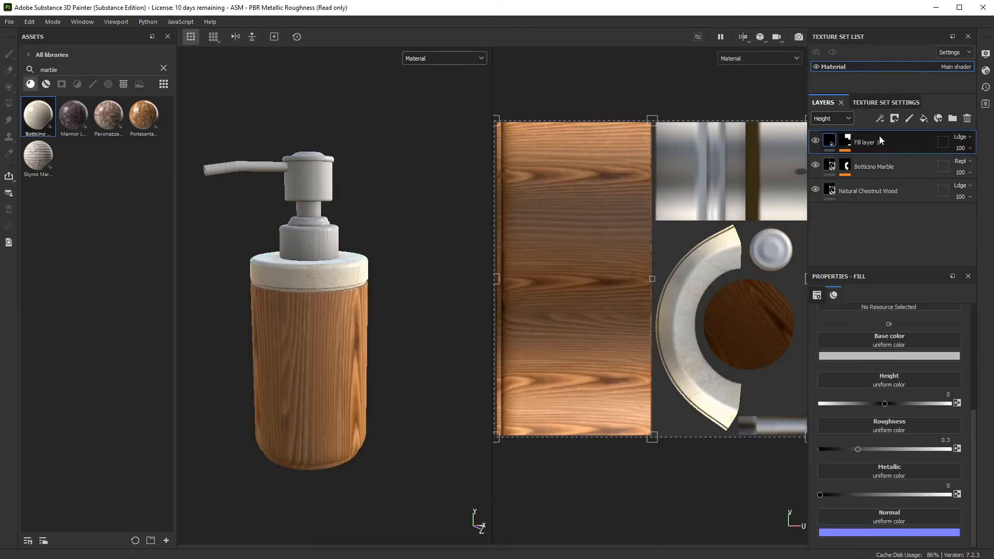
click(966, 137)
click(963, 174)
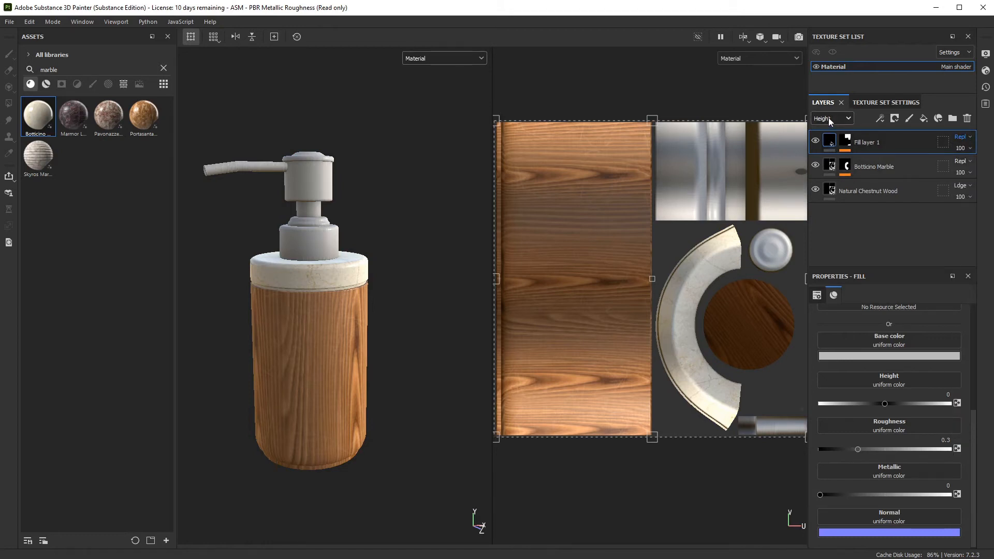
Return the layer stack to Base color and give the fill layer Metallic 1, Roughness 0.1946 and a lighter grey base color
scroll(828, 118, up, 1)
drag(820, 495, 950, 494)
drag(858, 450, 846, 451)
click(908, 355)
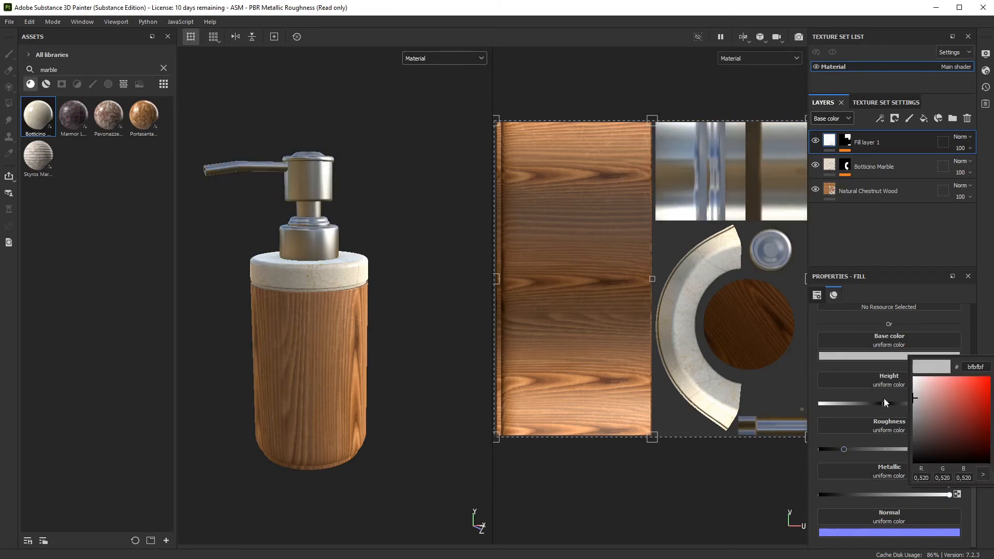
drag(883, 399, 905, 393)
click(993, 456)
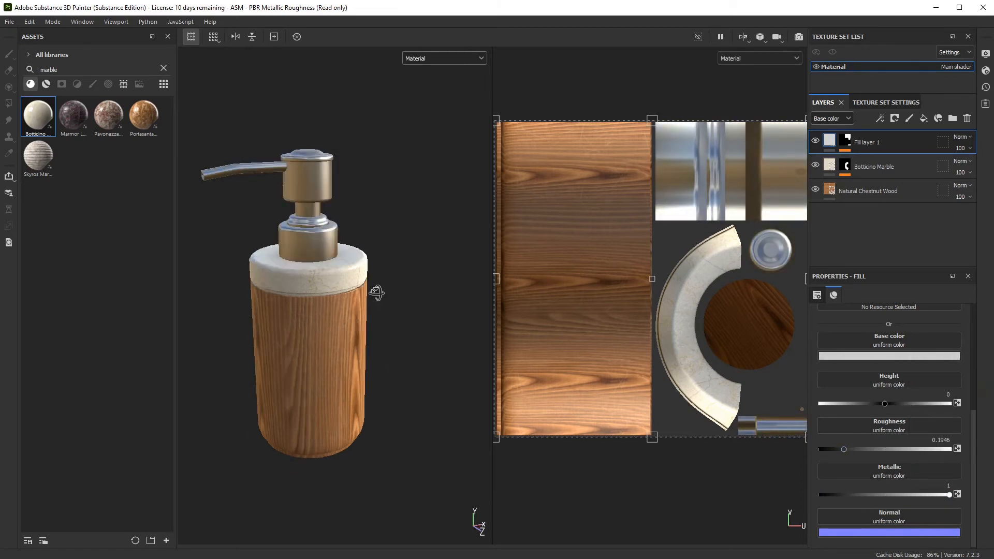
Export the textures using the glTF PBR Metal Roughness output template
alt+drag(378, 291, 330, 293)
click(10, 21)
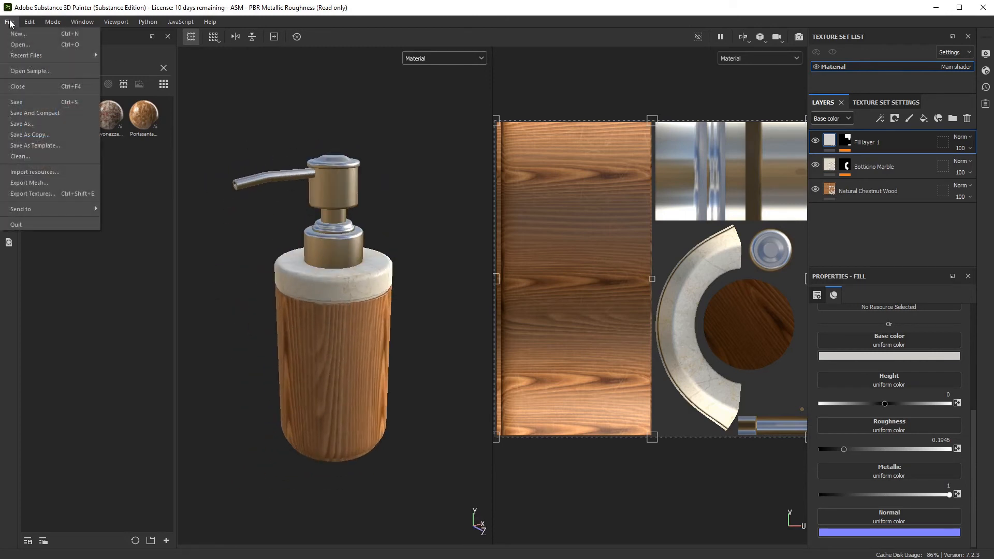
click(42, 194)
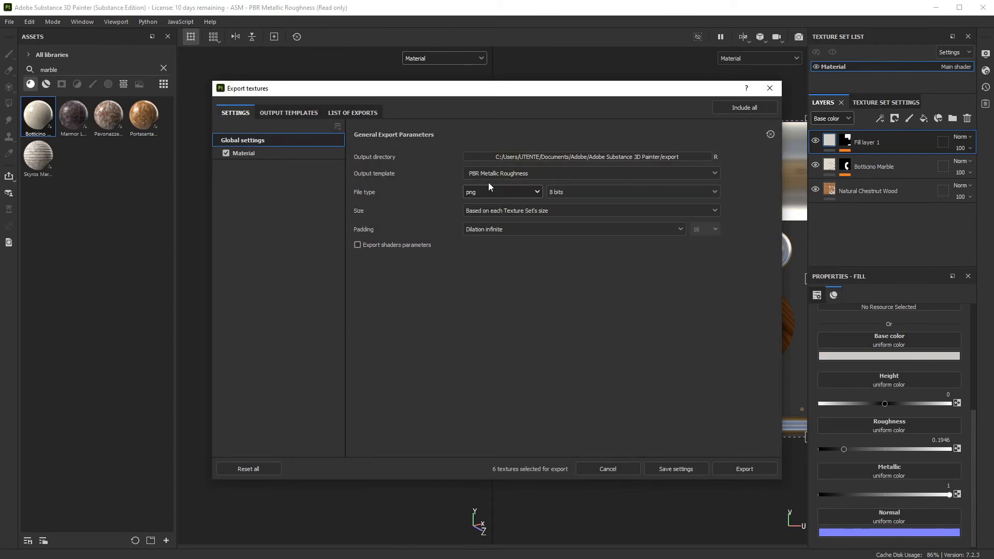
click(491, 176)
scroll(500, 202, up, 5)
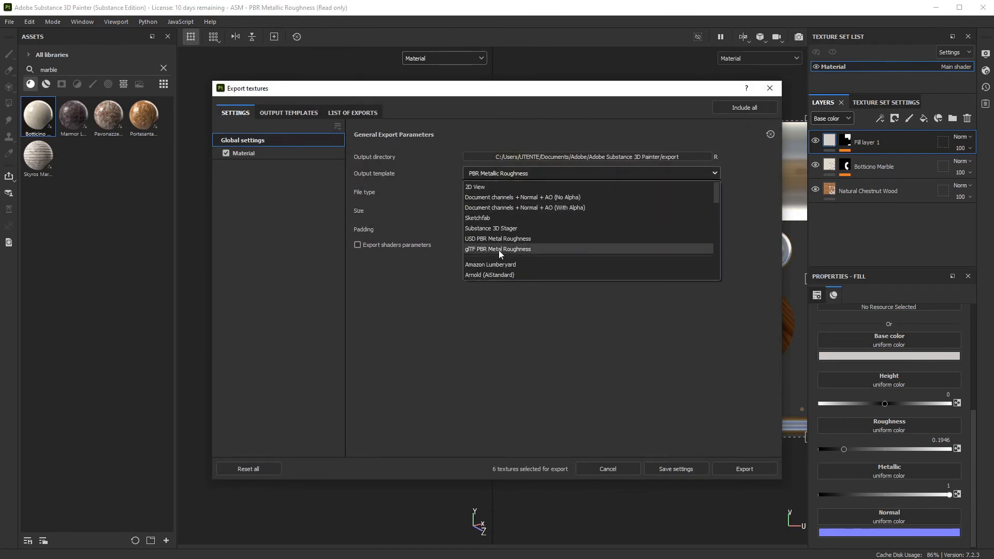
click(554, 250)
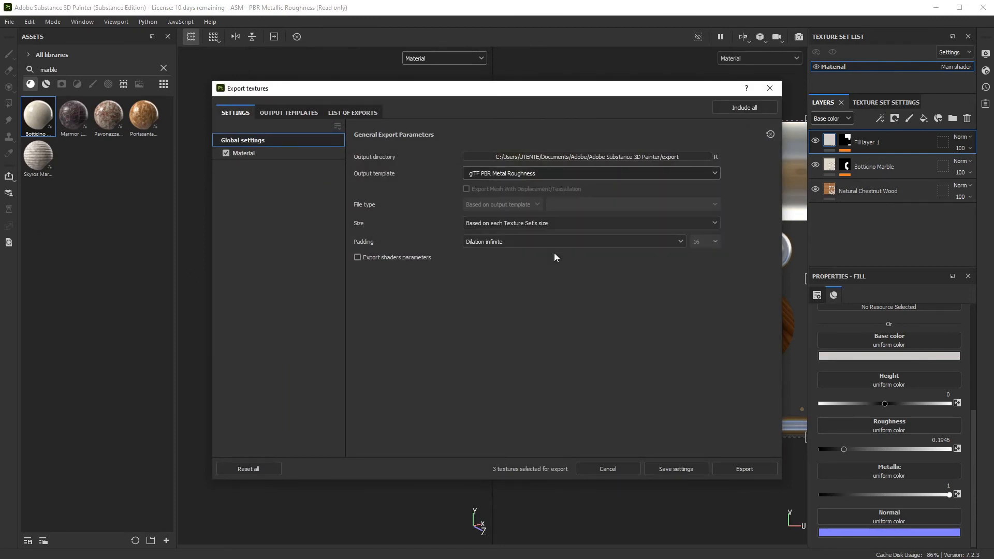
click(748, 470)
click(688, 470)
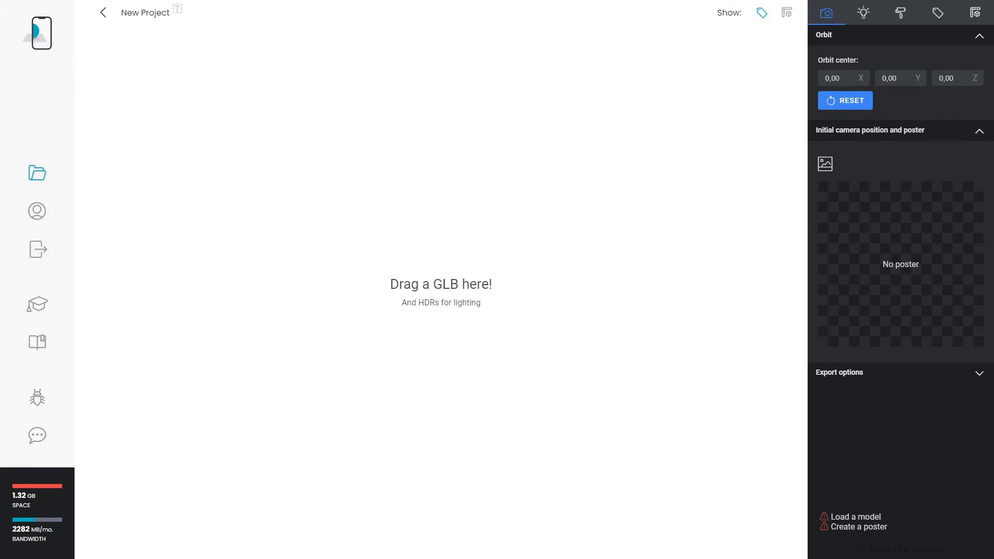
Switch to the web 3D viewer editor and load the exported soap dispenser GLB into the new project
drag(805, 174, 501, 215)
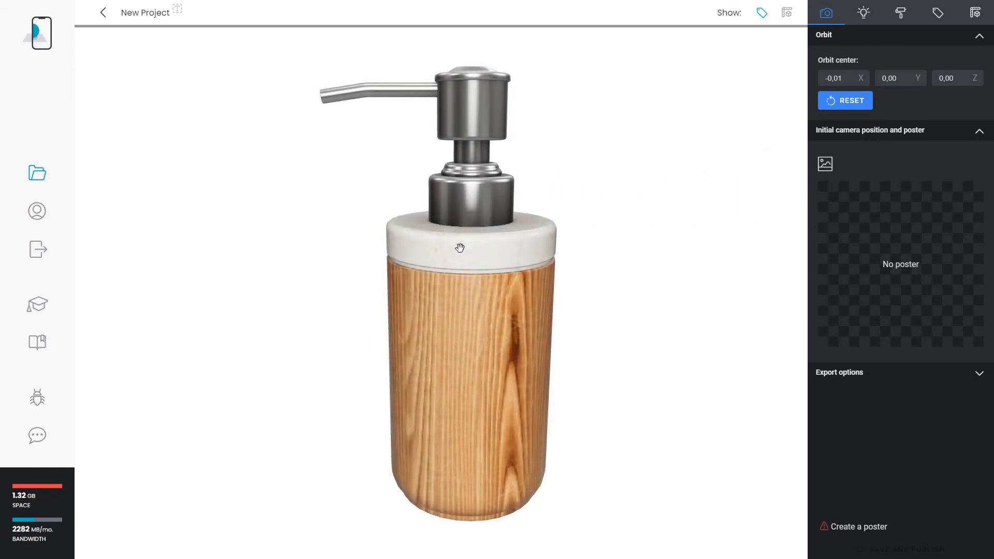
drag(460, 248, 455, 306)
Try the indoor-garage and outdoor-kiaradawn environment images as the model's lighting
click(864, 12)
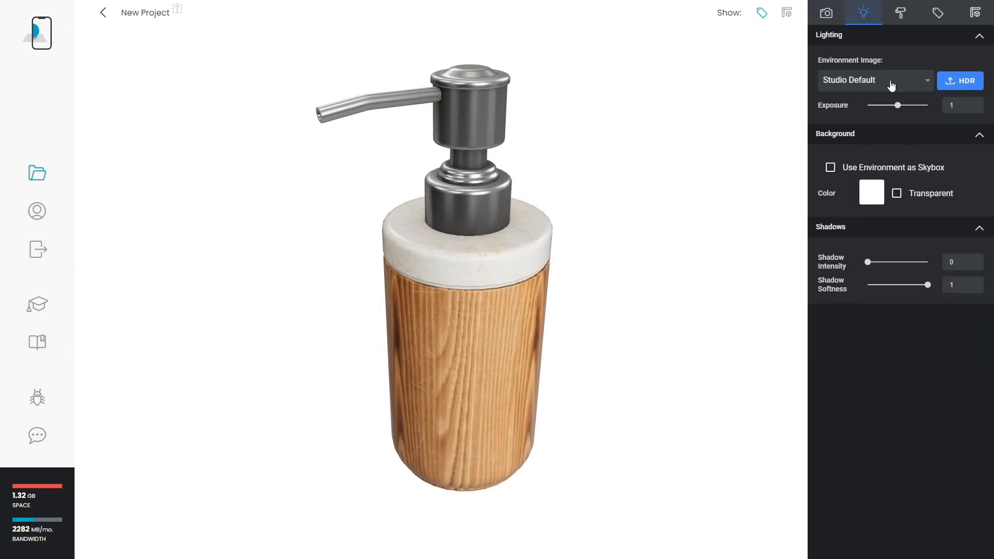
click(891, 84)
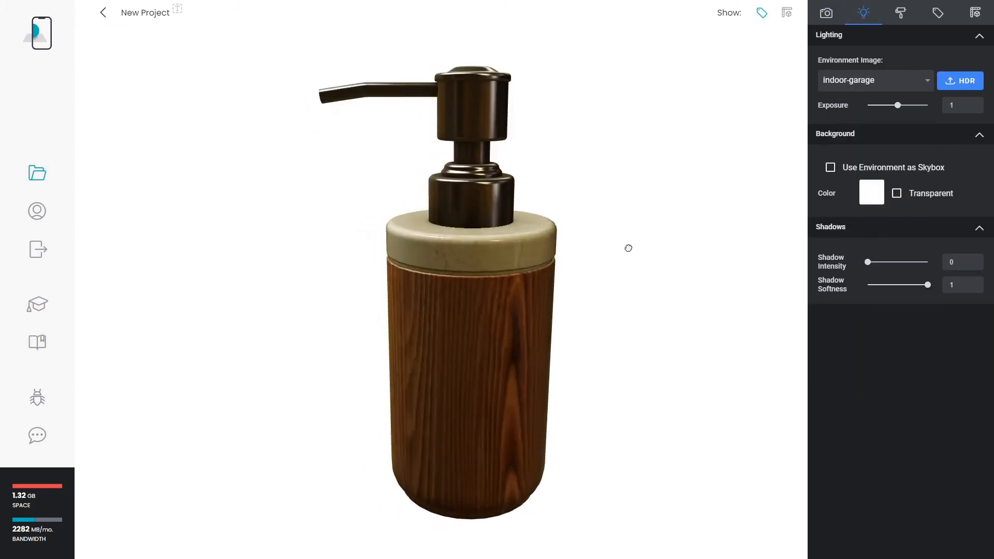
click(875, 80)
click(874, 304)
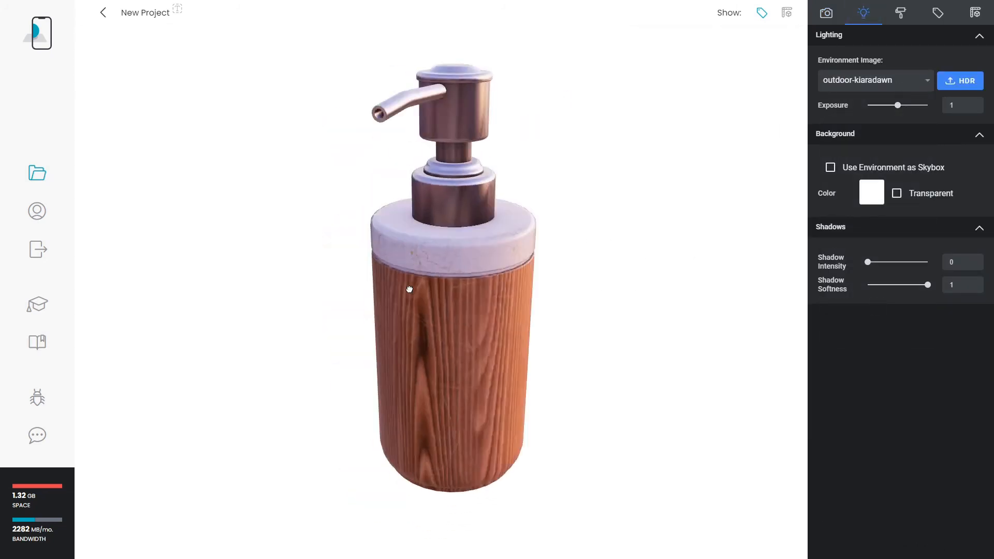
Set the lighting's environment image to Panorama and check the model from another angle
click(893, 86)
click(852, 155)
drag(734, 220, 694, 272)
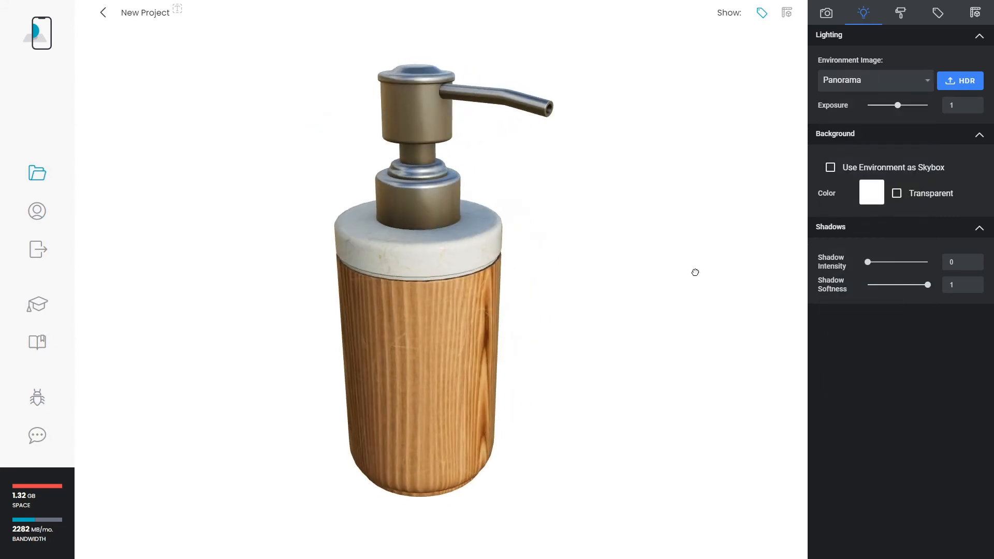
Set the lighting exposure to 1.71 and the shadow intensity to 2.7
drag(899, 105, 915, 106)
drag(629, 243, 486, 268)
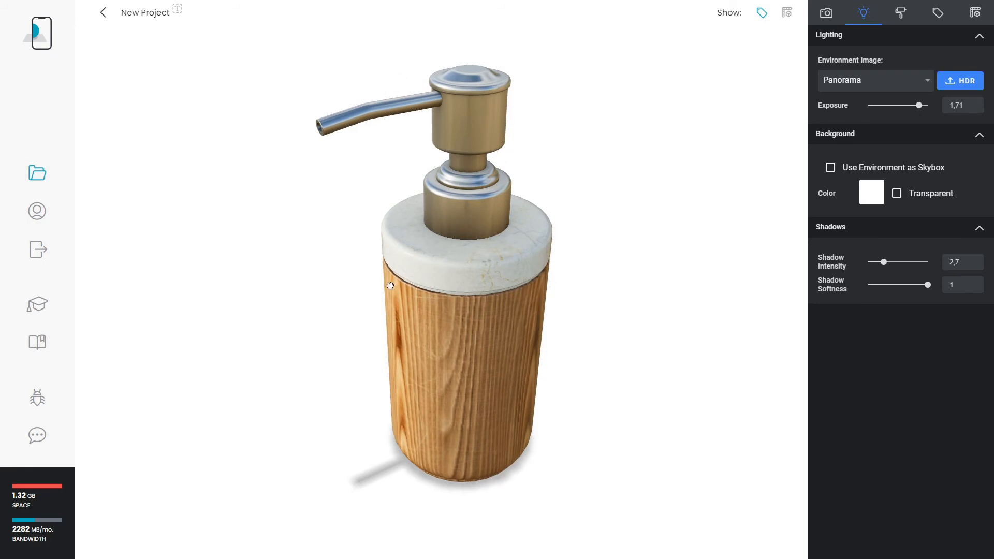
mouse_move(391, 285)
mouse_down()
mouse_move(457, 273)
mouse_move(389, 268)
mouse_up()
Orient the dispenser to about -38 yaw and 77 pitch, generate the poster from that view and leave poster mode
click(827, 14)
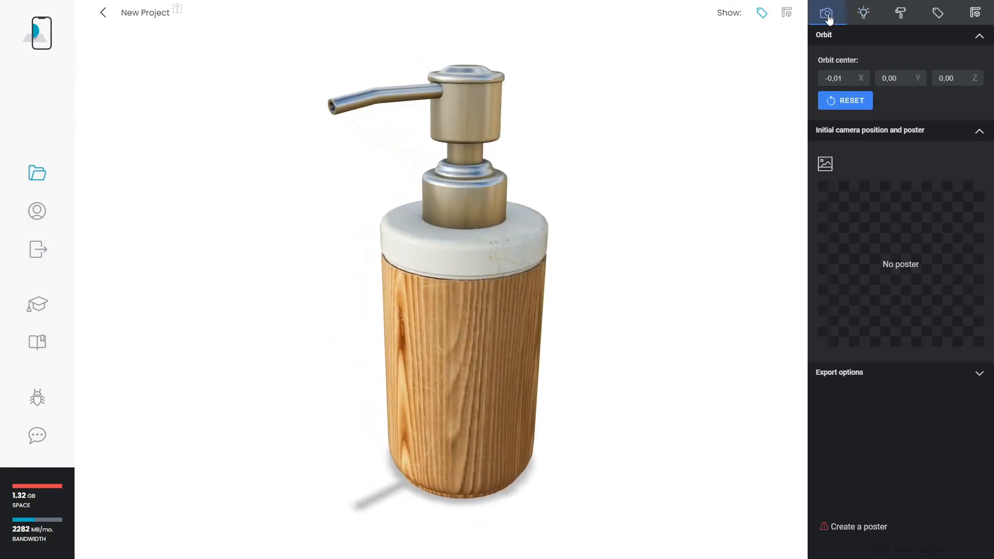
click(825, 164)
drag(455, 311, 457, 264)
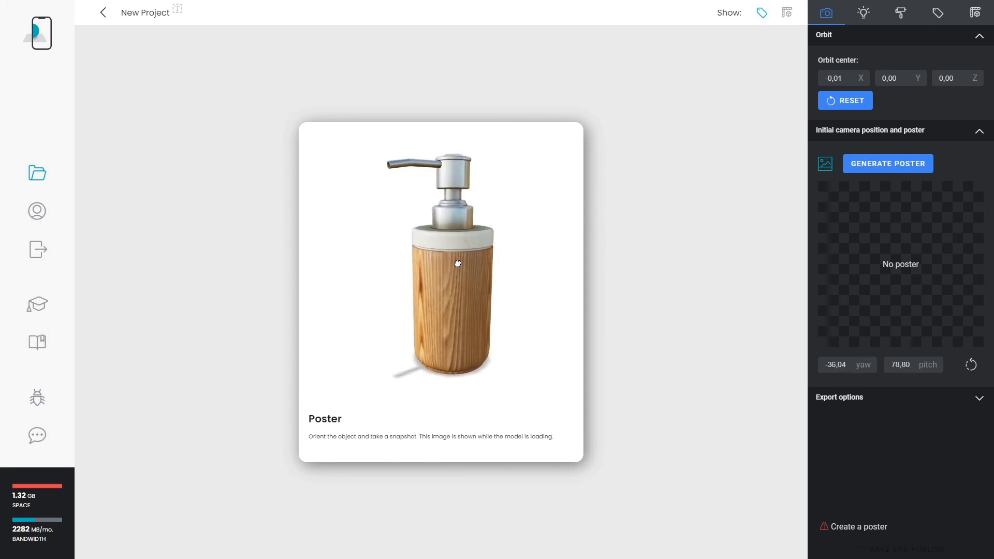
click(889, 165)
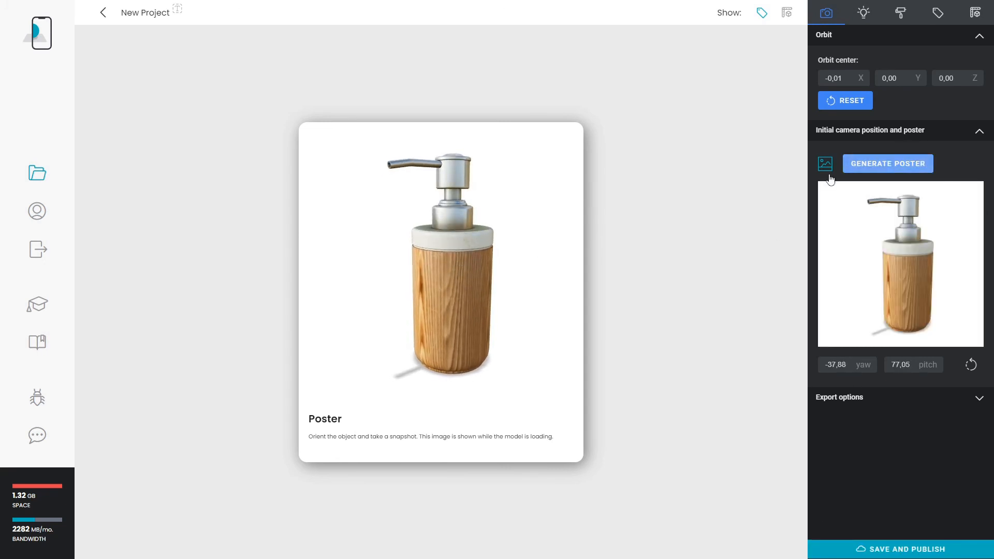
click(826, 167)
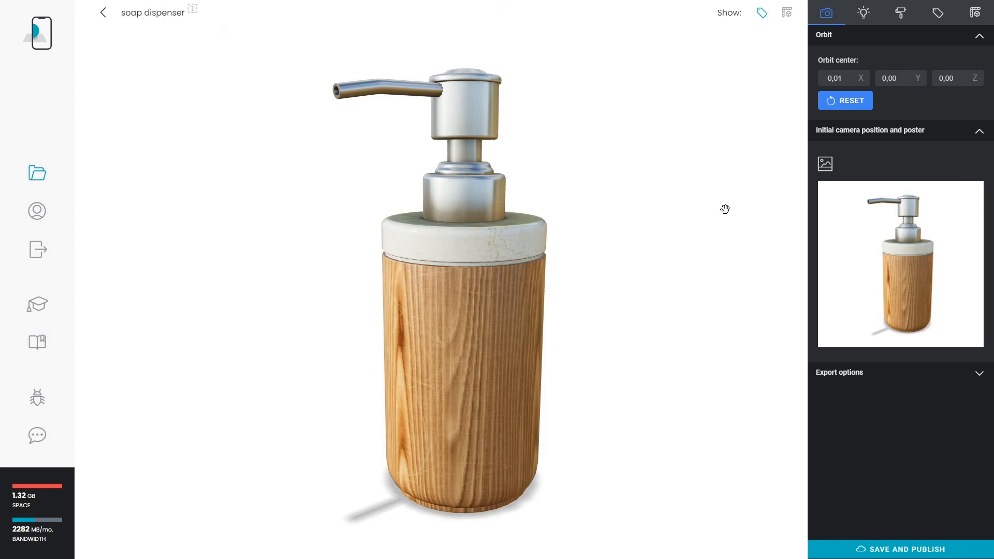
Name the project "soap dispenser" and save and publish it
click(900, 550)
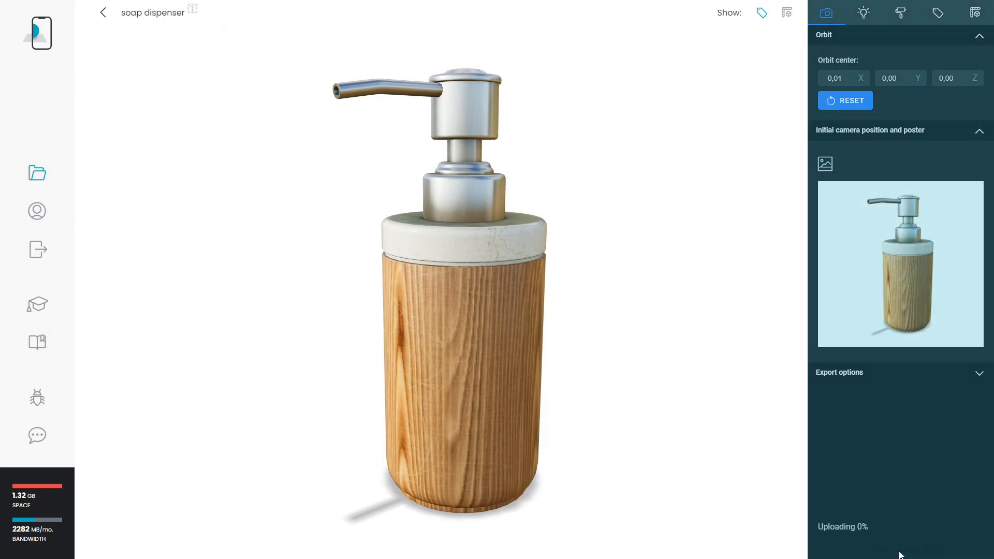